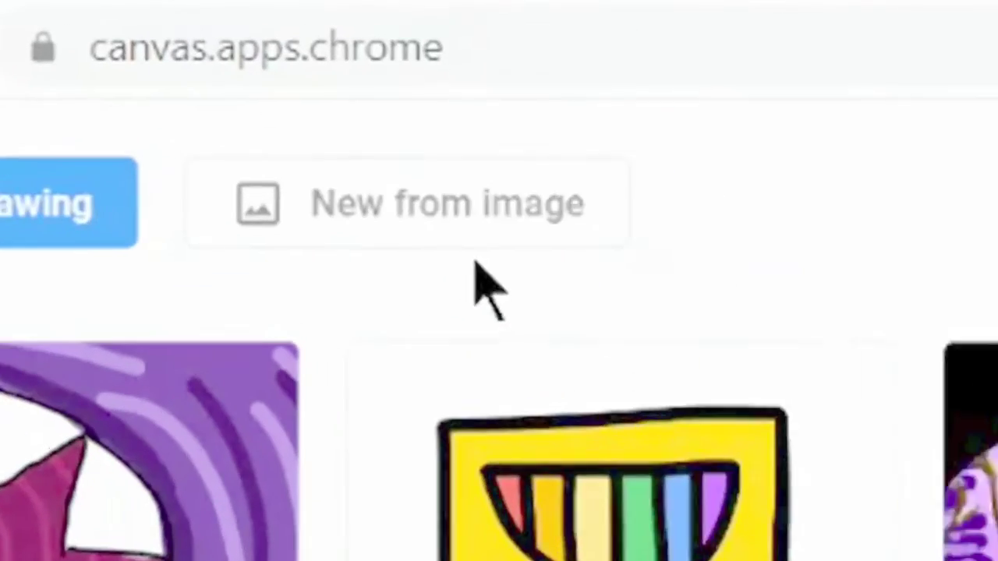
- Start a new drawing from the giraffe photo and set the pen to black at maximum size and full opacity
click(248, 66)
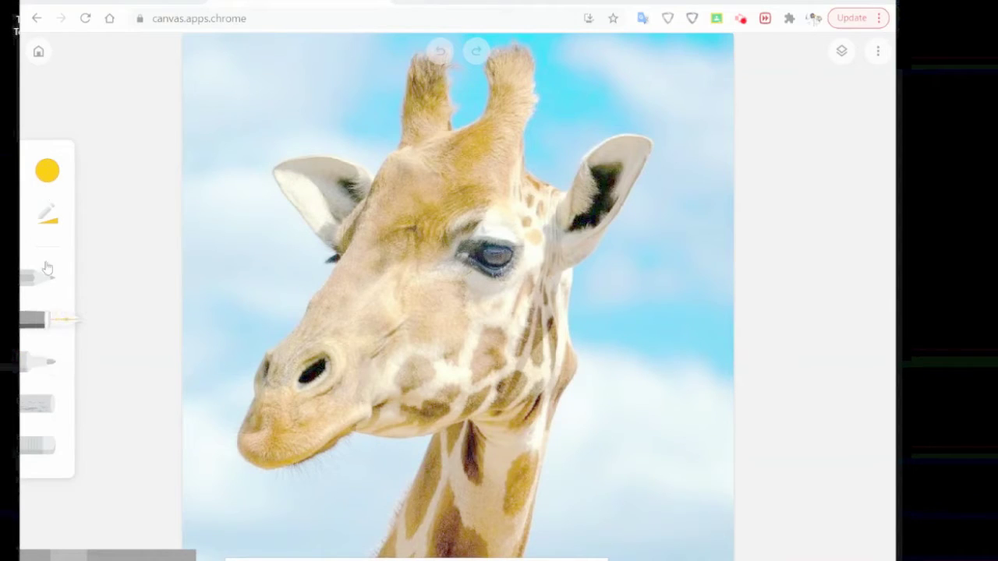
click(46, 170)
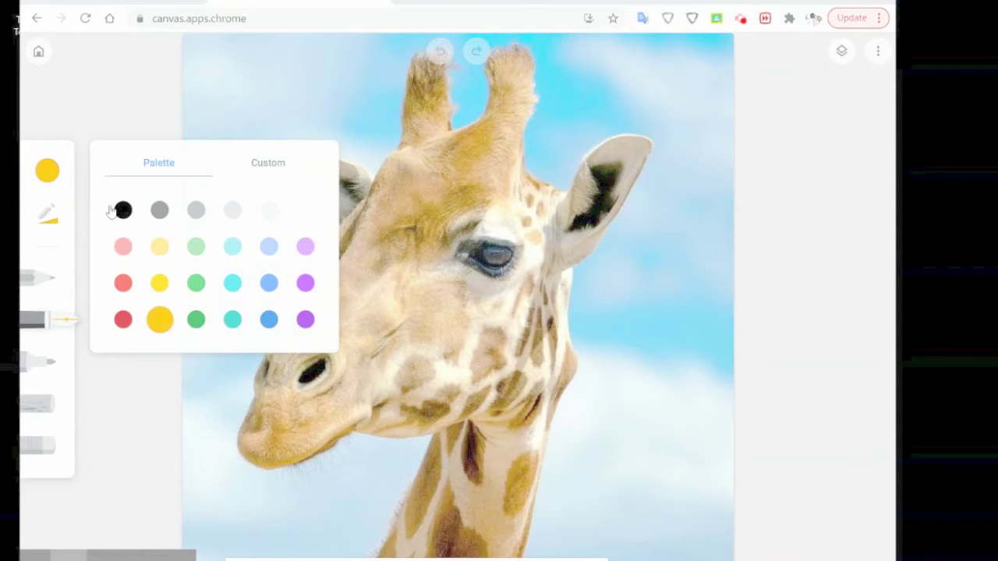
click(121, 209)
click(52, 208)
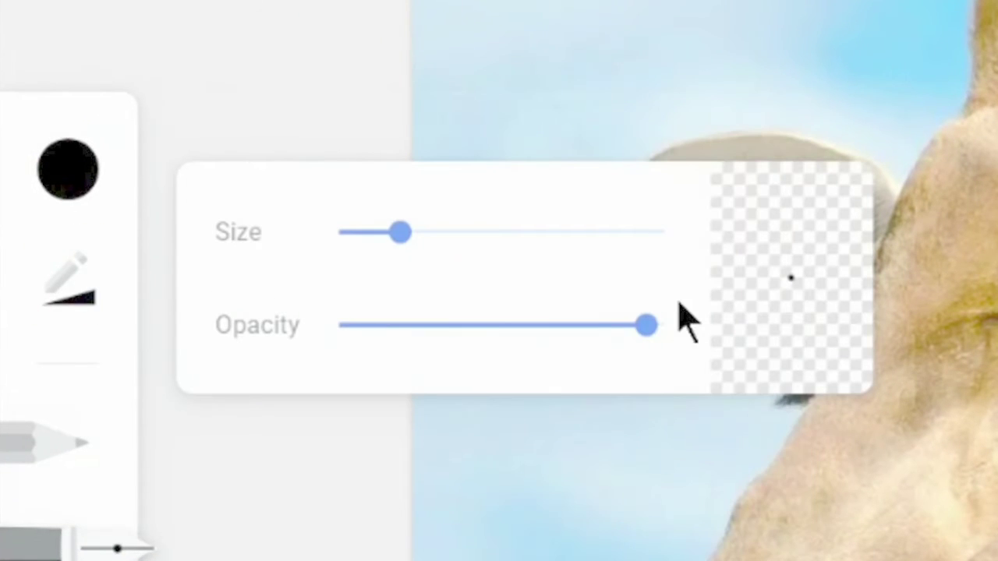
drag(650, 321, 669, 324)
drag(582, 232, 713, 205)
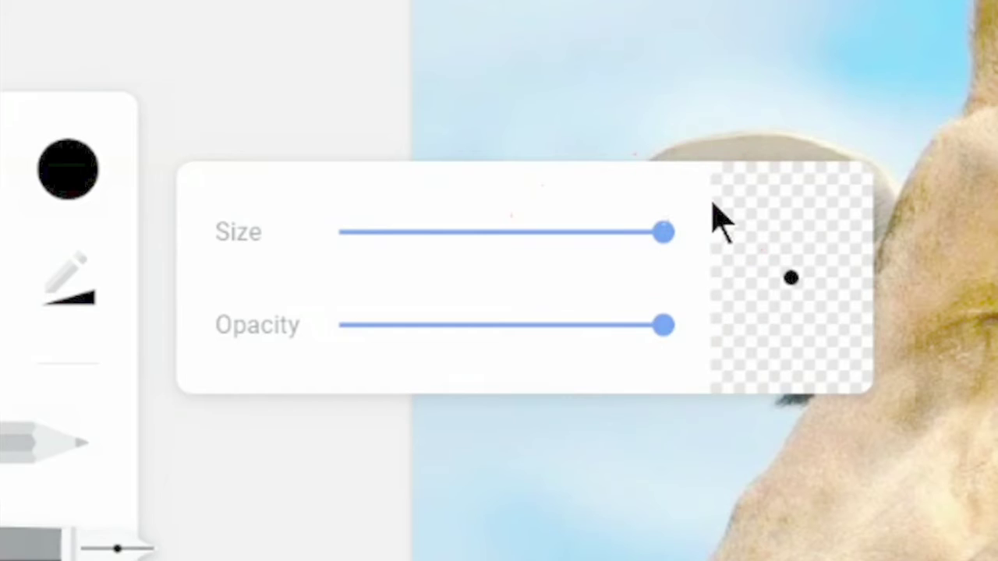
- Trace the giraffe's near horn, forehead, muzzle, mouth and nostril, and erase the outline at the nose's far edge for correction
mouse_move(533, 96)
mouse_down()
mouse_move(527, 66)
mouse_move(502, 54)
mouse_move(466, 125)
mouse_move(403, 148)
mouse_move(377, 170)
mouse_move(346, 253)
mouse_move(259, 372)
mouse_move(234, 443)
mouse_move(254, 468)
mouse_move(285, 466)
mouse_move(358, 421)
mouse_up()
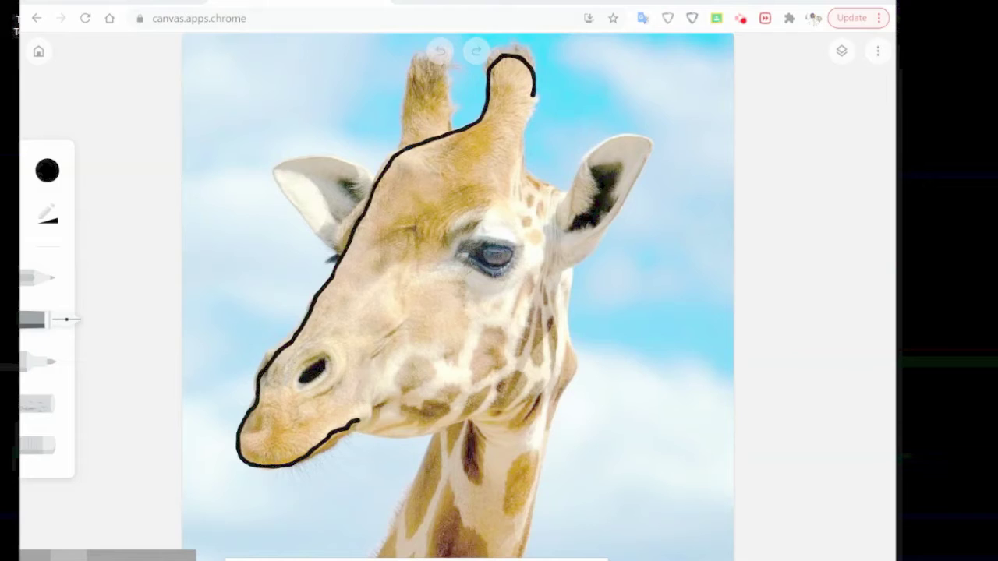
mouse_move(305, 463)
mouse_down()
mouse_move(371, 413)
mouse_move(295, 387)
mouse_move(291, 367)
mouse_move(326, 353)
mouse_move(321, 382)
mouse_up()
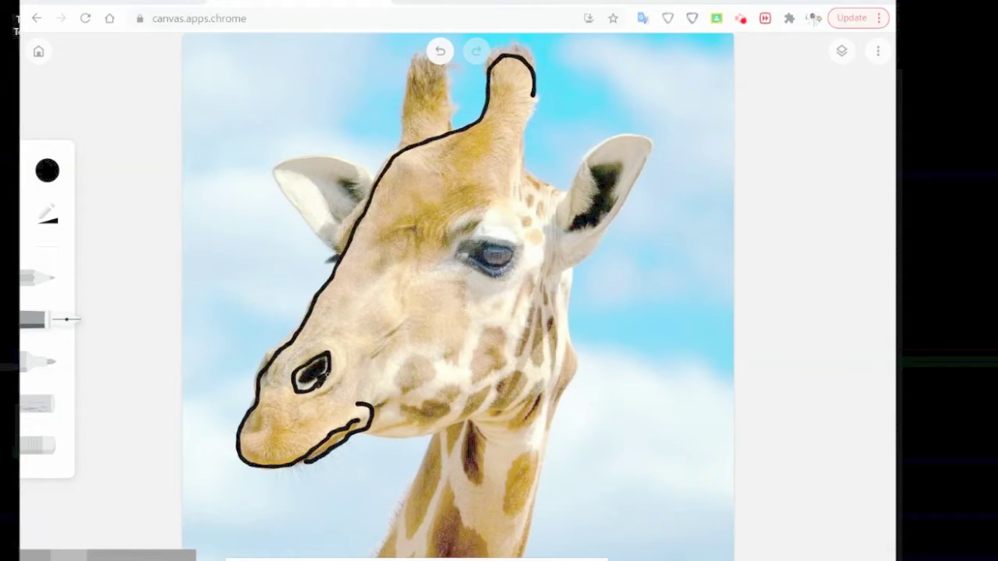
click(37, 445)
mouse_move(282, 351)
mouse_down()
mouse_move(259, 389)
mouse_move(267, 384)
mouse_up()
- Trace the giraffe's far ear with its inner shape, the far horn and the eye with the pen
click(37, 319)
mouse_move(340, 254)
mouse_down()
mouse_move(308, 157)
mouse_move(372, 184)
mouse_up()
drag(351, 178, 352, 222)
mouse_move(397, 151)
mouse_down()
mouse_move(407, 89)
mouse_move(450, 131)
mouse_up()
drag(456, 255, 516, 246)
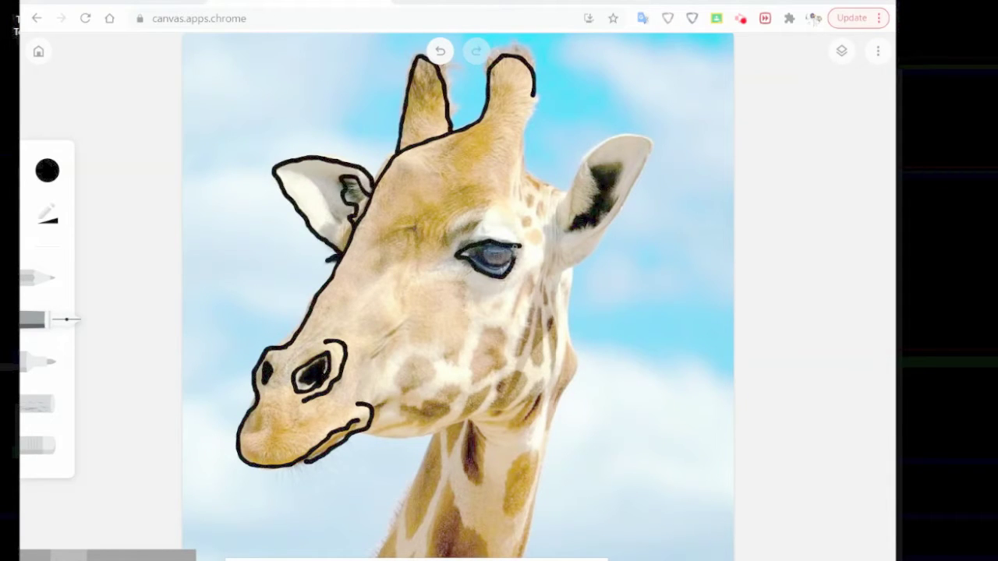
- Outline the back of the near horn, the near ear with its dark inner shape, and the folds beside it
drag(533, 95, 560, 190)
mouse_move(558, 237)
mouse_down()
mouse_move(611, 139)
mouse_move(572, 243)
mouse_up()
drag(624, 206, 557, 304)
drag(593, 167, 571, 232)
drag(549, 198, 548, 260)
- Draw the brow arch, the folds above and below the eye, and a short crease on the cheek
drag(422, 240, 520, 225)
drag(471, 227, 516, 234)
drag(467, 287, 518, 282)
drag(521, 297, 517, 321)
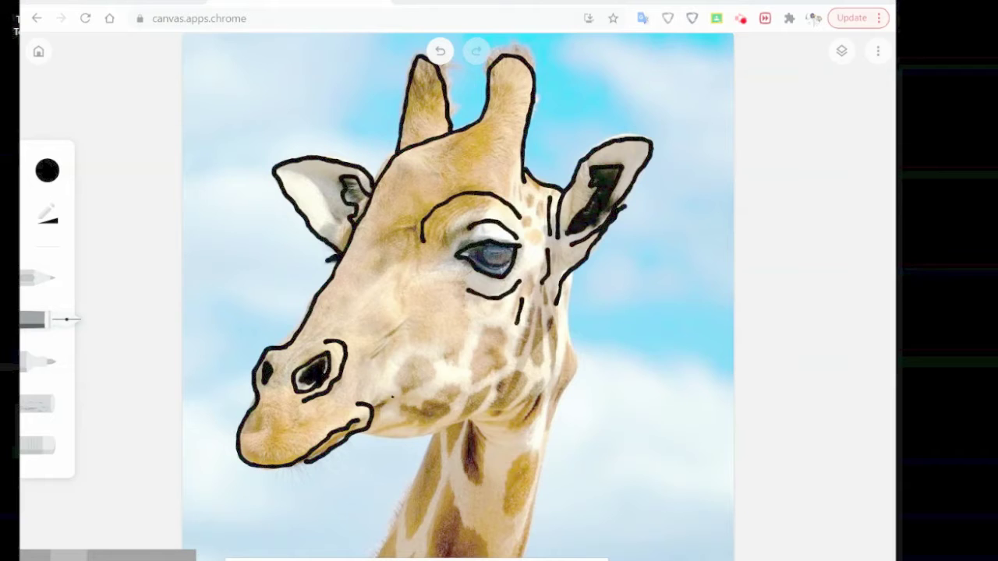
- Trace the jawline, both edges of the neck and the crease behind the cheek
drag(366, 433, 506, 381)
drag(436, 435, 368, 557)
drag(568, 271, 529, 558)
drag(550, 294, 552, 354)
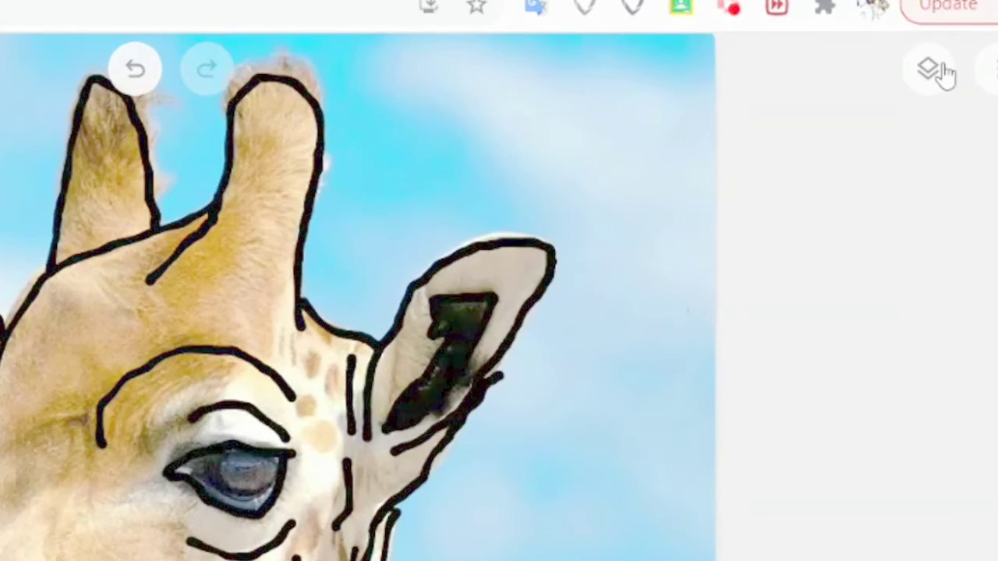
- Toggle the background photo layer off and on to check the line drawing alone
click(841, 51)
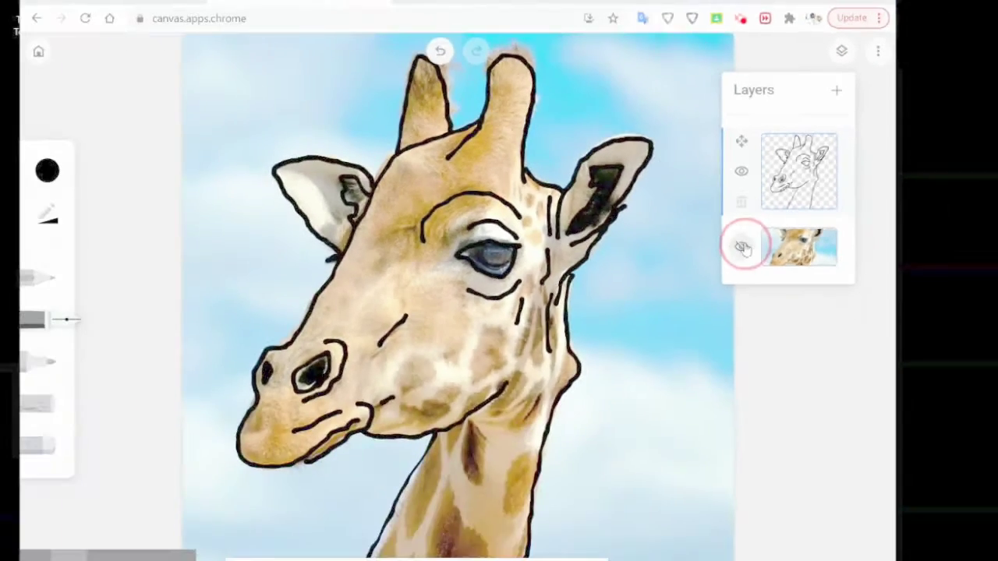
click(735, 458)
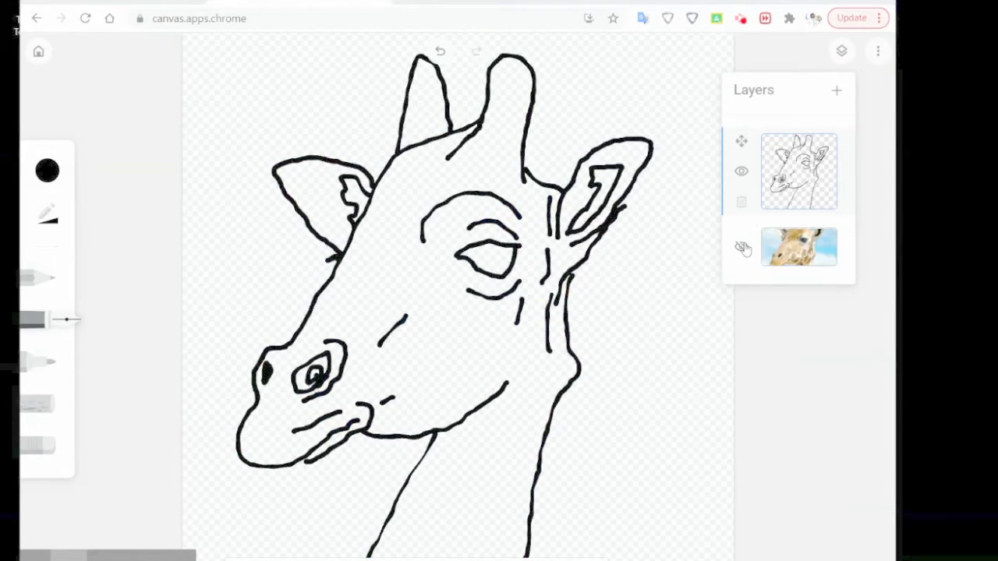
click(742, 247)
click(742, 248)
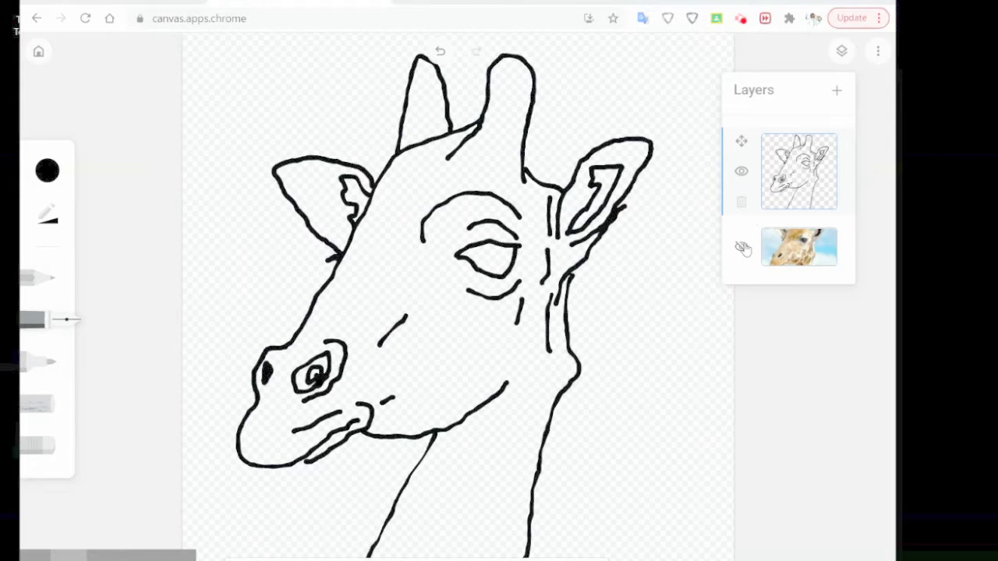
click(742, 248)
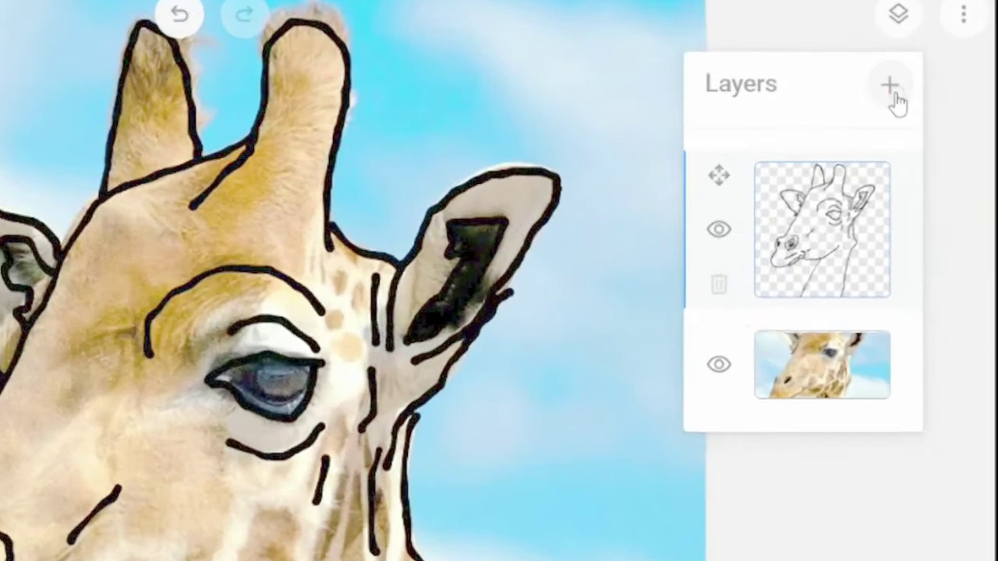
- Add a new layer and place it between the line drawing and the background photo
click(838, 94)
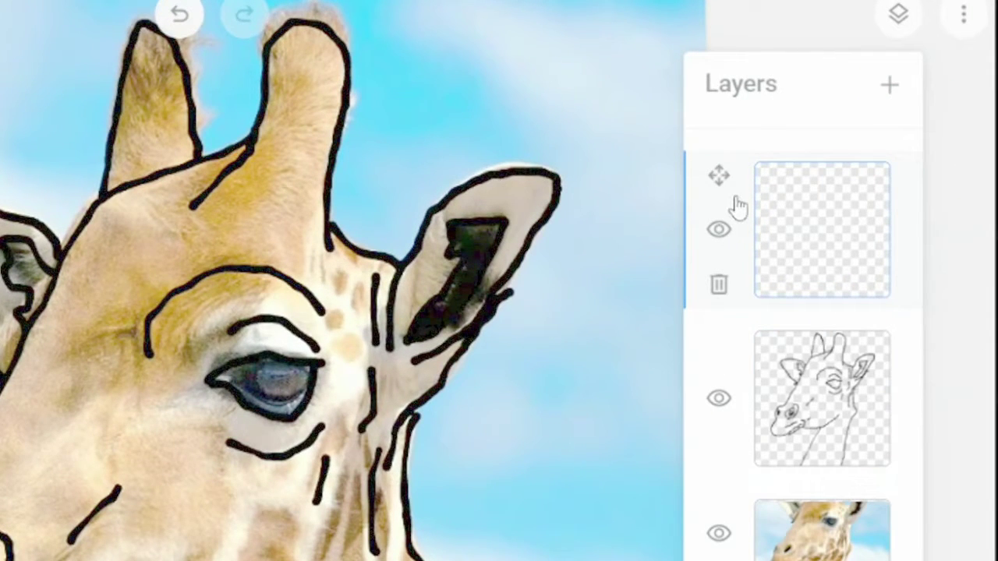
mouse_move(719, 175)
mouse_down()
mouse_move(764, 318)
mouse_move(735, 441)
mouse_move(741, 457)
mouse_move(732, 446)
mouse_up()
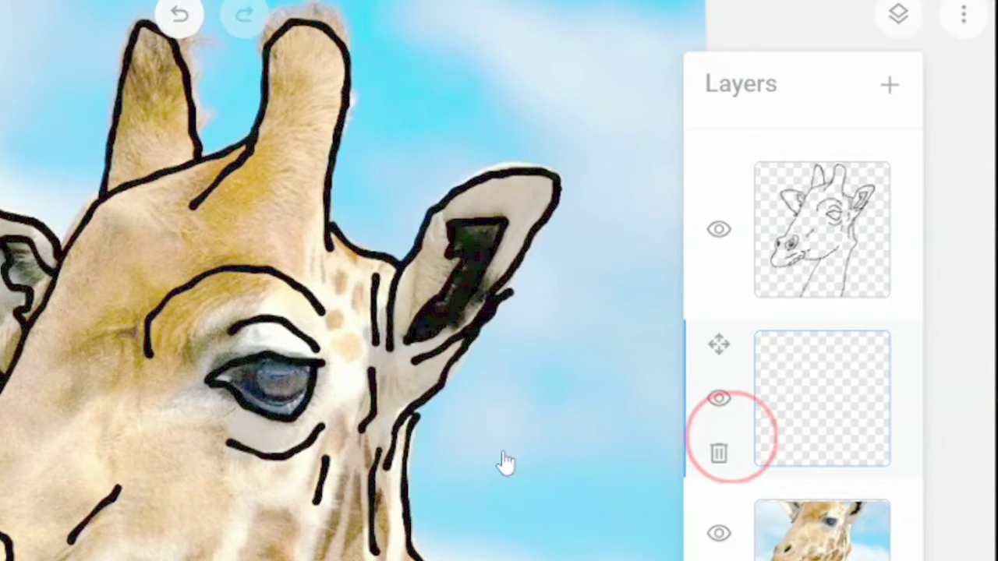
- On the line drawing layer, fill the eye, nostril and near ear's inner shape with the black marker
click(835, 224)
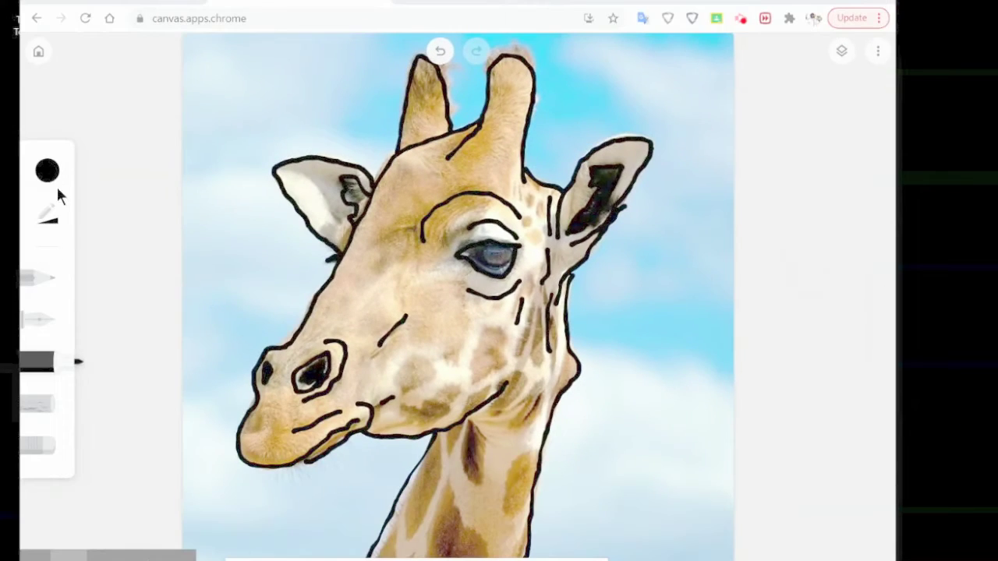
click(49, 173)
click(47, 213)
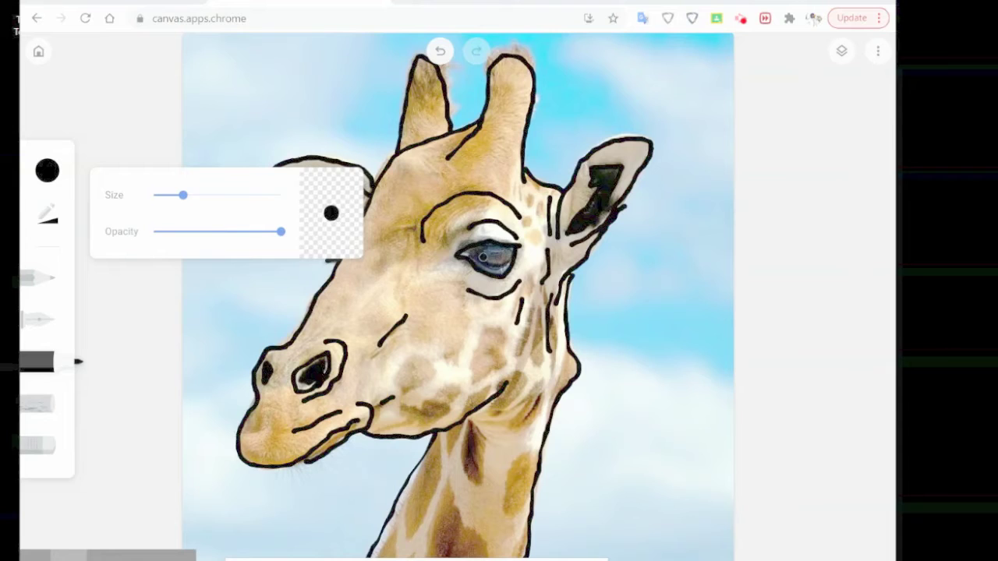
click(483, 256)
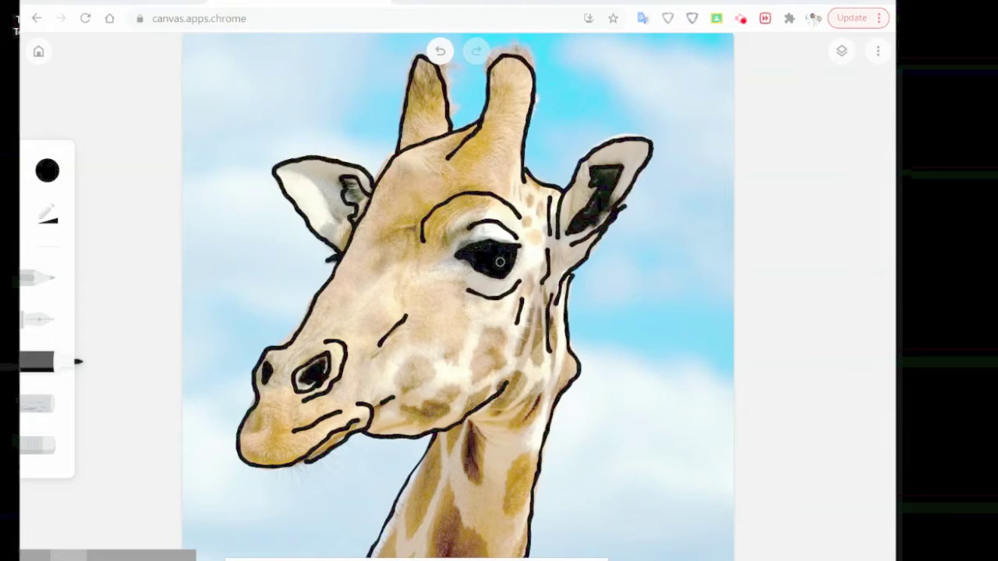
drag(499, 262, 477, 248)
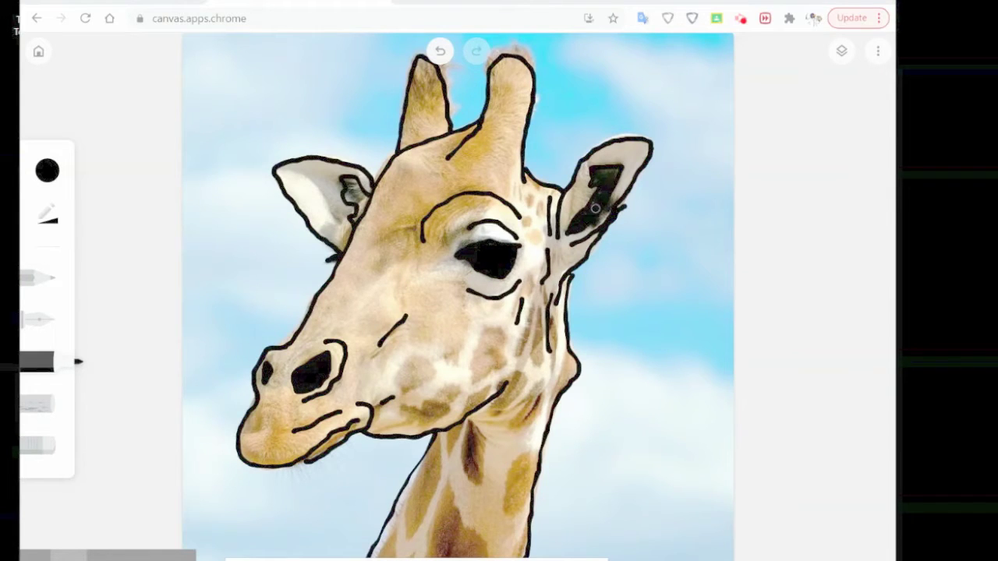
drag(595, 207, 596, 181)
- Set the marker to a custom pale yellow at about half size and make the empty middle layer active
click(842, 53)
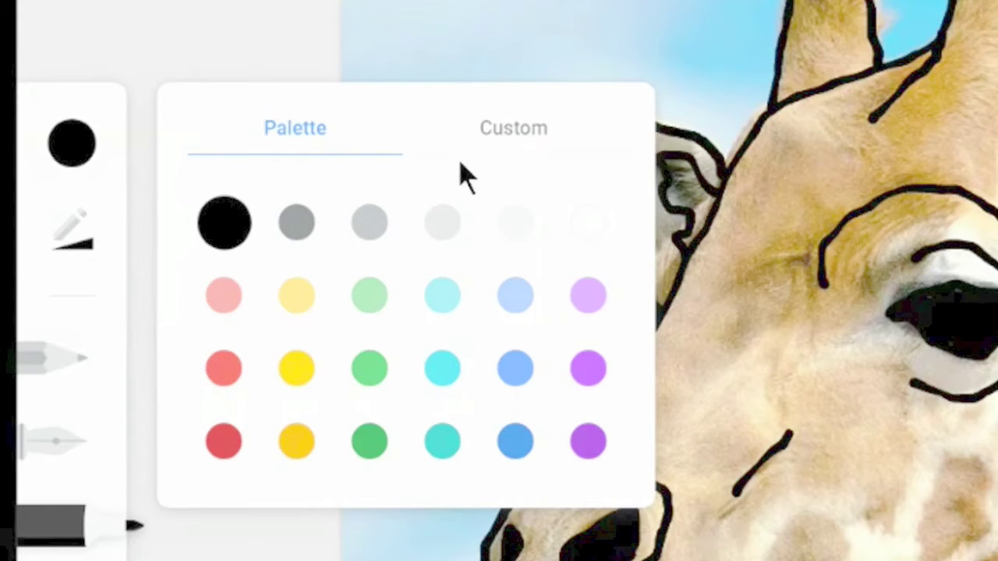
click(297, 294)
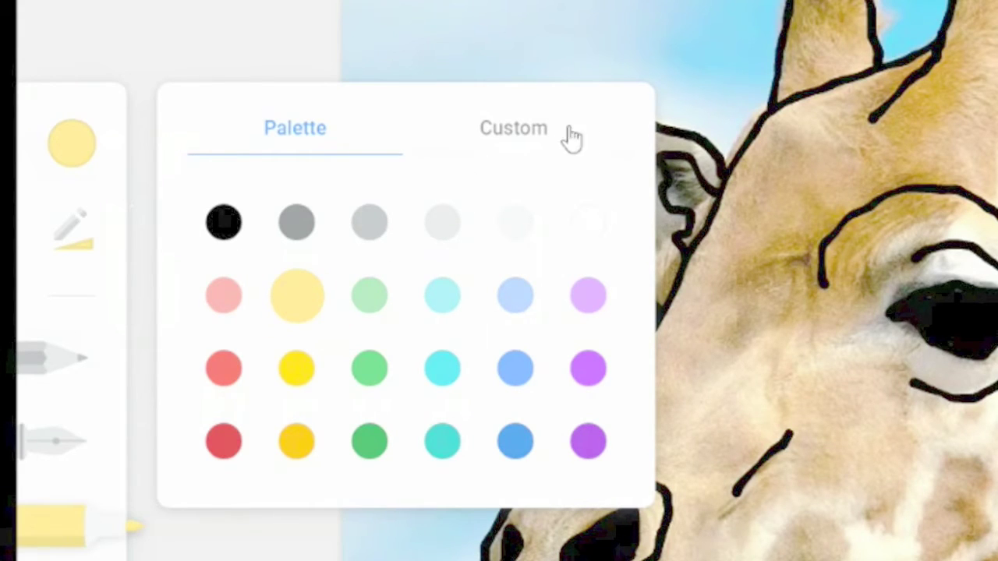
click(572, 135)
drag(367, 216, 331, 220)
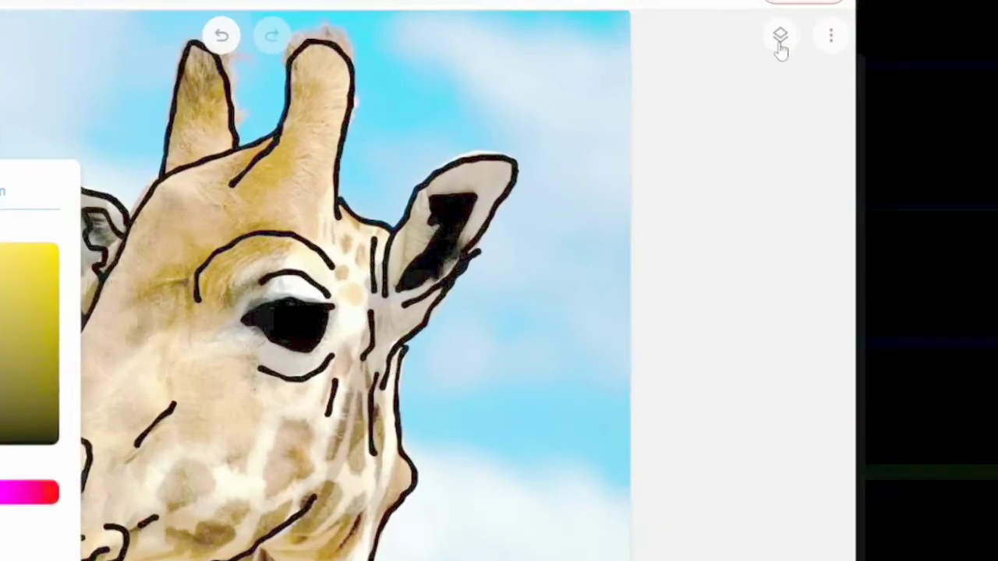
click(779, 38)
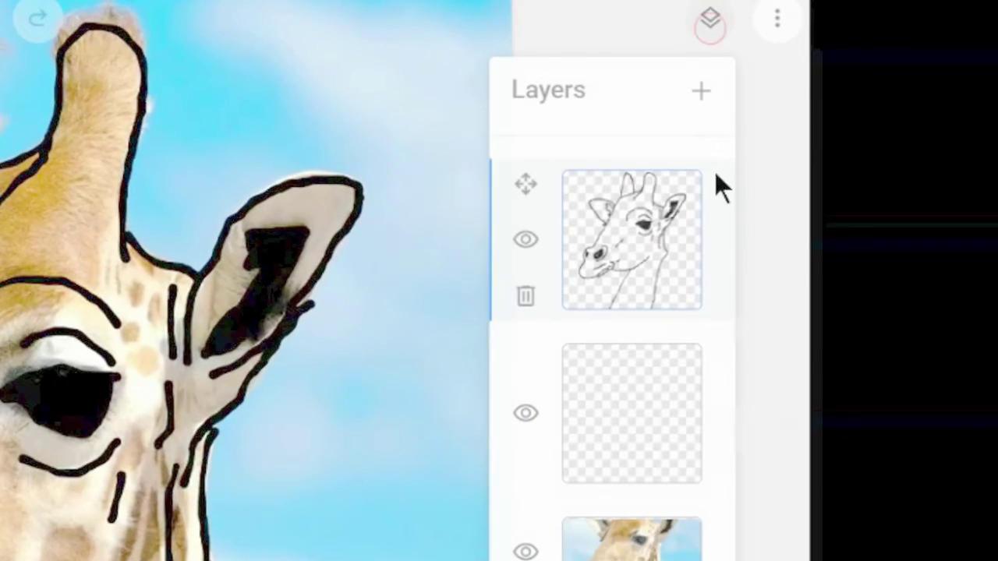
click(618, 456)
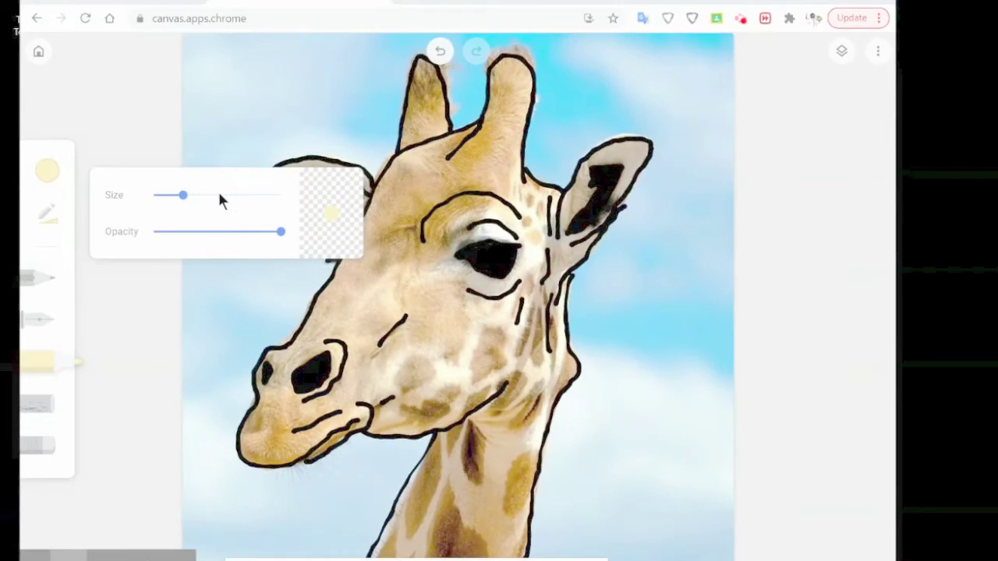
mouse_move(218, 192)
mouse_down()
mouse_move(250, 193)
mouse_move(228, 197)
mouse_up()
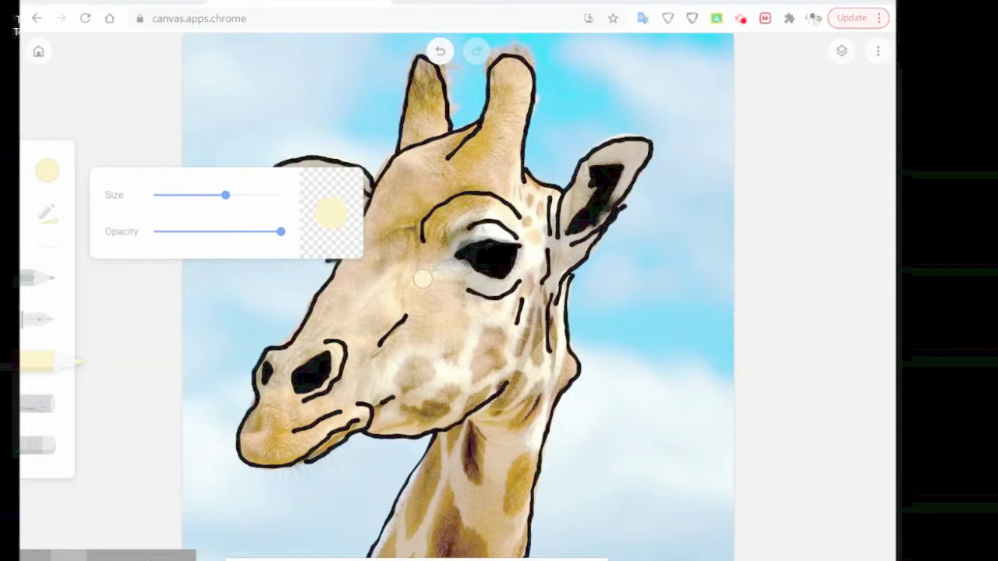
- Paint pale yellow around the eye, over the cheek and jaw, behind the face and inside the far ear
drag(439, 289, 457, 273)
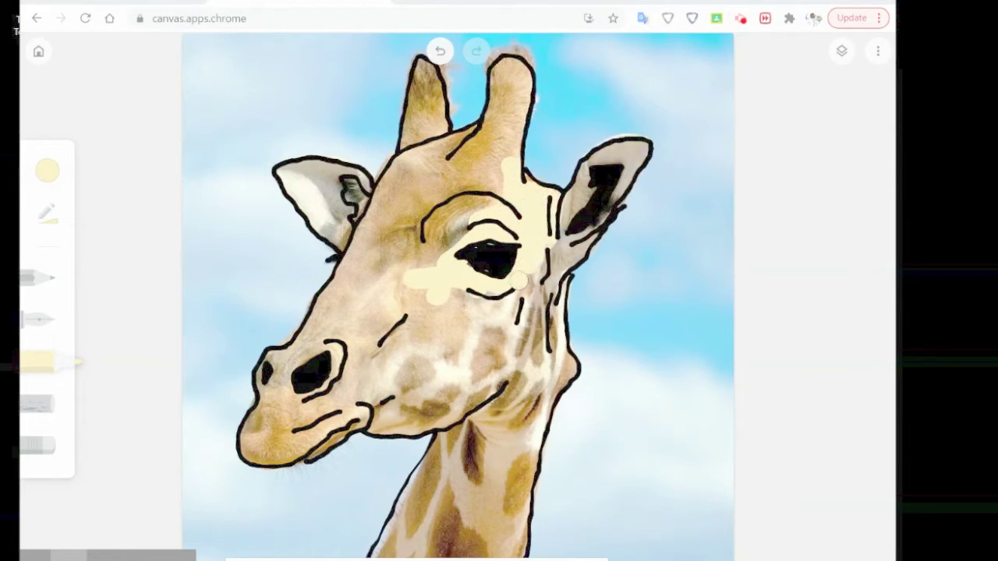
mouse_move(402, 368)
mouse_down()
mouse_move(381, 430)
mouse_move(462, 407)
mouse_move(502, 381)
mouse_move(500, 366)
mouse_move(444, 404)
mouse_move(396, 388)
mouse_up()
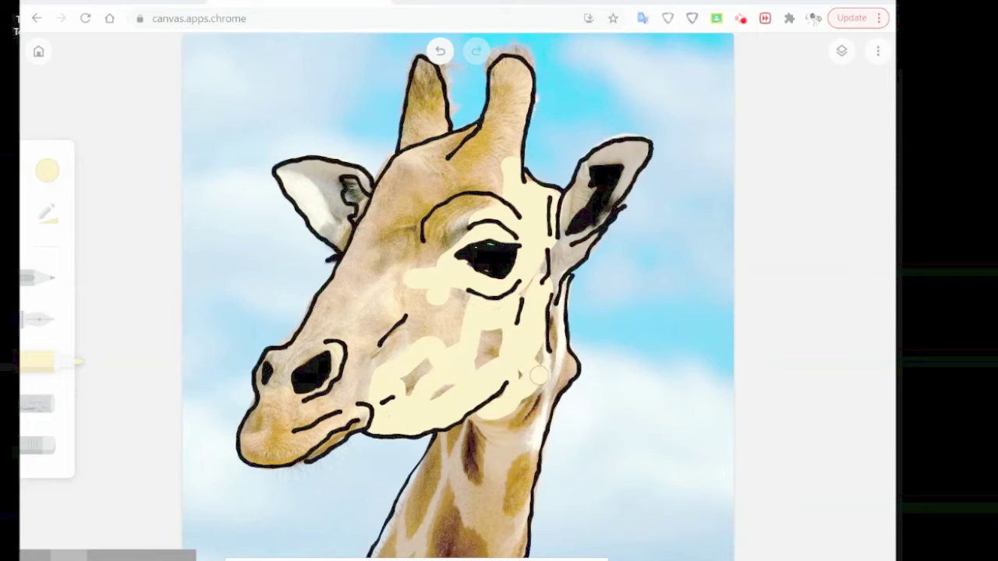
drag(556, 342, 560, 276)
mouse_move(360, 187)
mouse_down()
mouse_move(341, 238)
mouse_move(323, 167)
mouse_up()
- Choose a custom light orange and paint the forehead, parts of both horns, the cheek spots and the muzzle
click(47, 171)
click(131, 378)
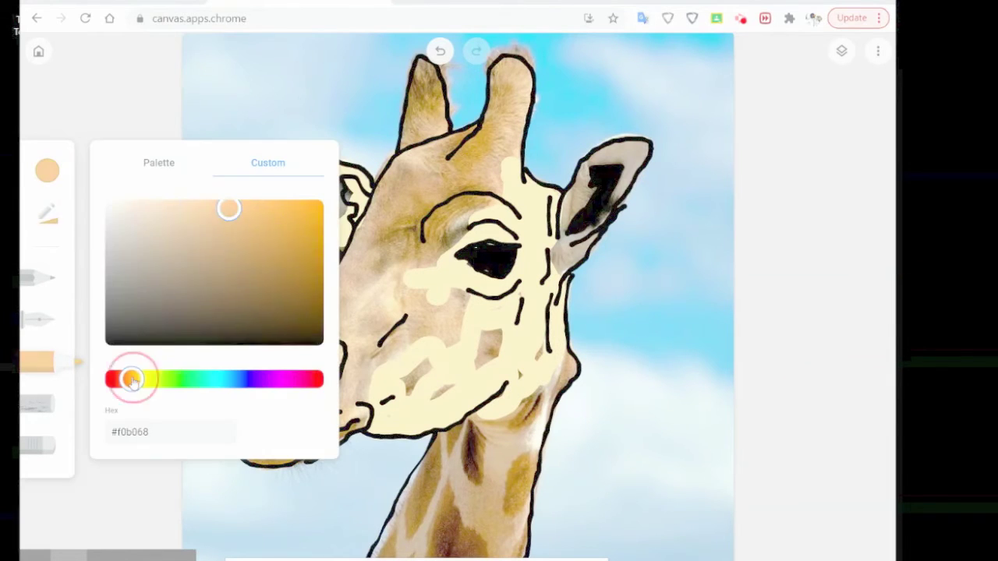
click(389, 249)
mouse_move(382, 257)
mouse_down()
mouse_move(480, 163)
mouse_move(405, 222)
mouse_up()
drag(413, 140, 433, 109)
drag(491, 335, 485, 360)
drag(548, 363, 538, 319)
drag(304, 448, 261, 378)
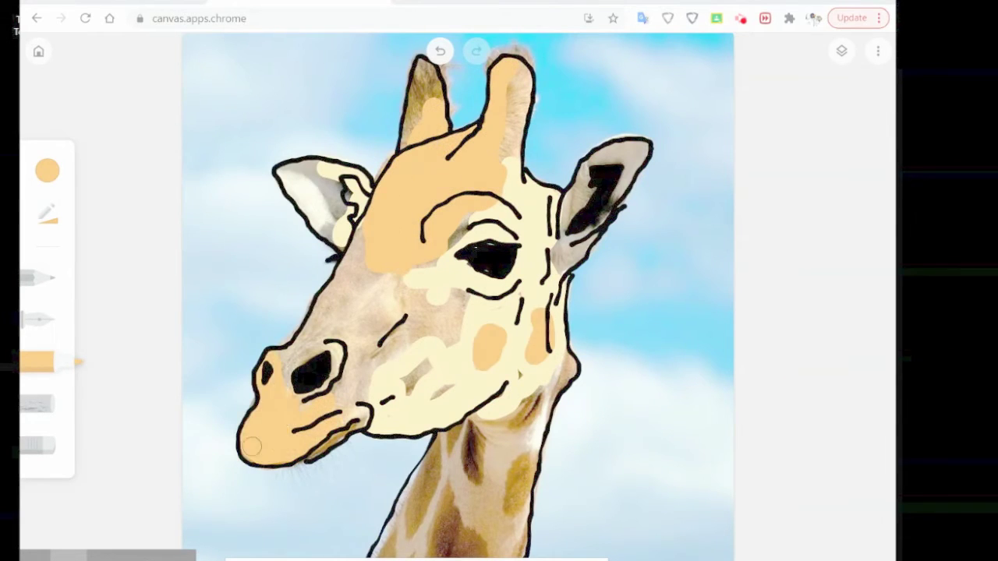
- Choose a custom light tan and paint the bridge of the nose and the middle of the face
click(46, 171)
click(169, 379)
drag(363, 237, 311, 335)
mouse_move(351, 382)
mouse_down()
mouse_move(452, 244)
mouse_move(343, 374)
mouse_move(538, 242)
mouse_move(479, 539)
mouse_move(437, 374)
mouse_up()
- Choose a very pale custom shade and paint the far ear, the neck's back edge and the nostril rim
click(47, 171)
click(125, 207)
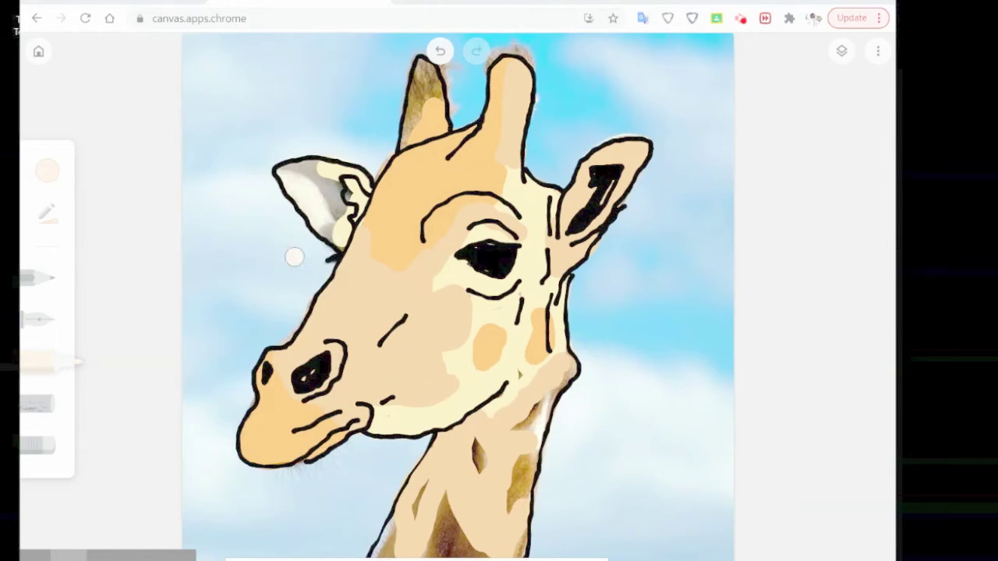
drag(294, 245, 312, 175)
drag(558, 372, 532, 450)
drag(340, 350, 319, 388)
- Choose a custom brown and paint the far horn, the neck spots and the spots behind the jaw
click(47, 170)
click(264, 281)
drag(424, 74, 409, 141)
drag(544, 384, 476, 479)
drag(448, 507, 460, 549)
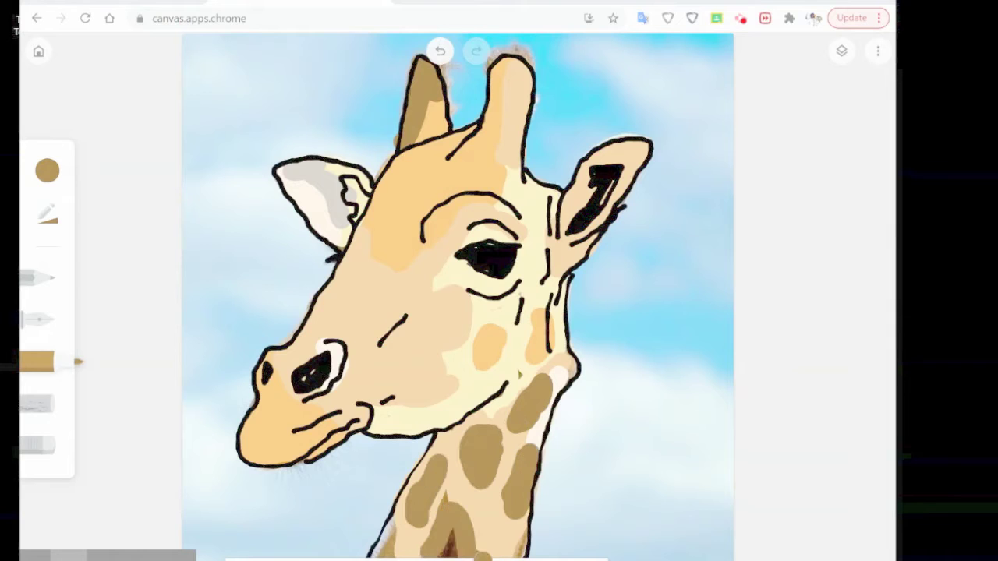
drag(545, 335, 568, 371)
- Choose a custom golden brown and paint the cheek spots, the near horn's tip and the far ear's inner shape
click(46, 170)
click(267, 238)
drag(448, 374, 431, 407)
drag(507, 62, 508, 125)
drag(348, 183, 360, 224)
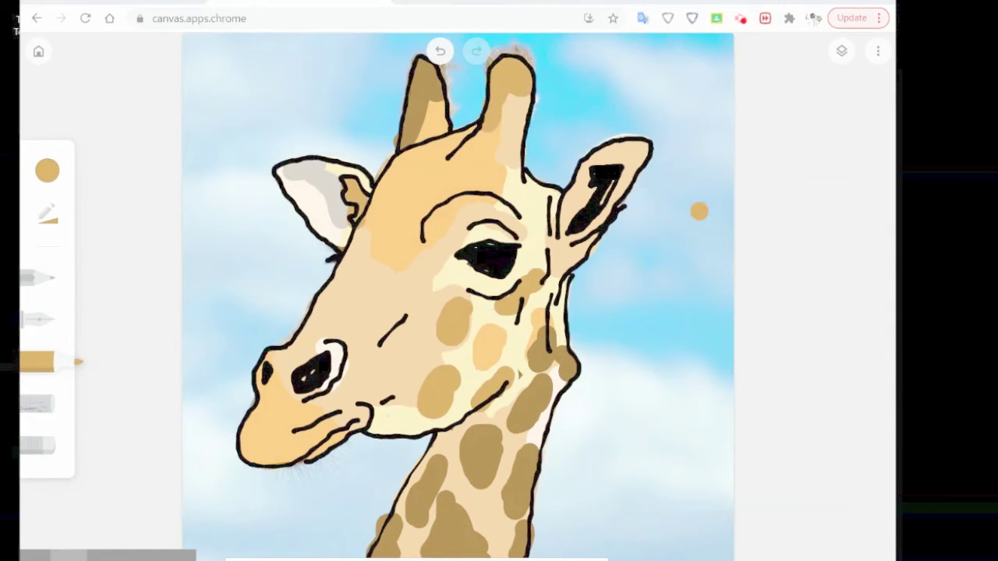
- Hide the background photo layer and pick a dark custom colour for the marker
click(842, 52)
click(741, 343)
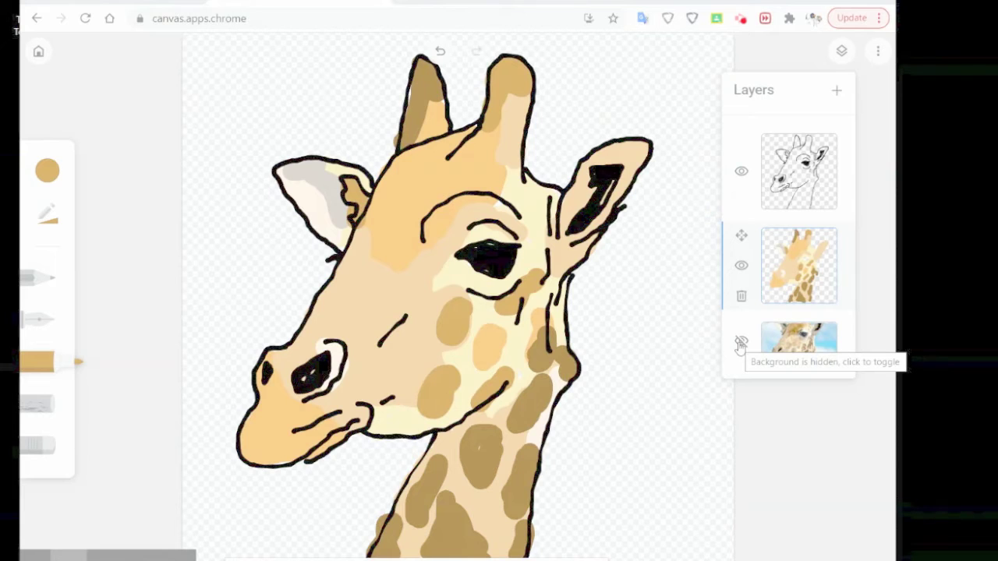
click(47, 170)
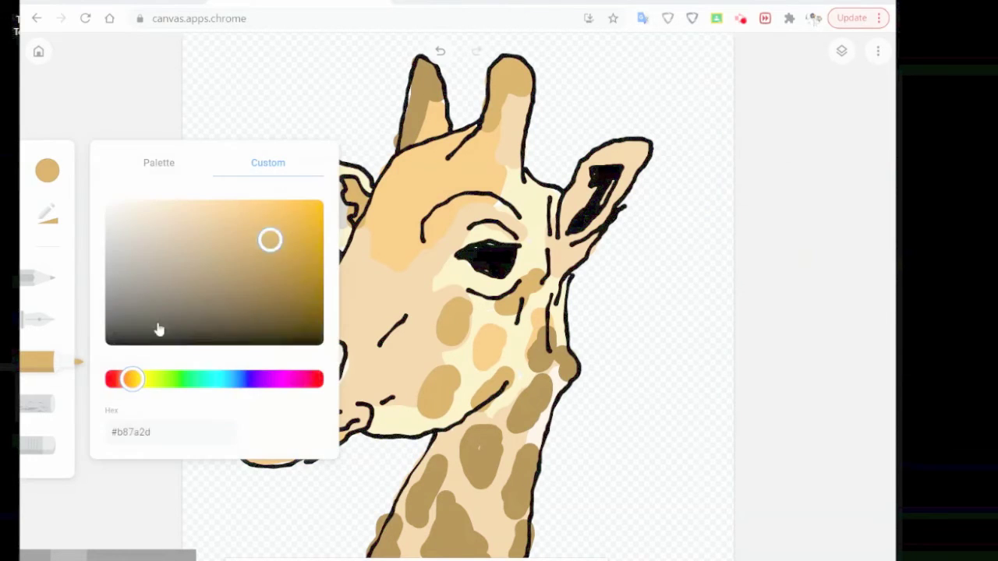
click(156, 327)
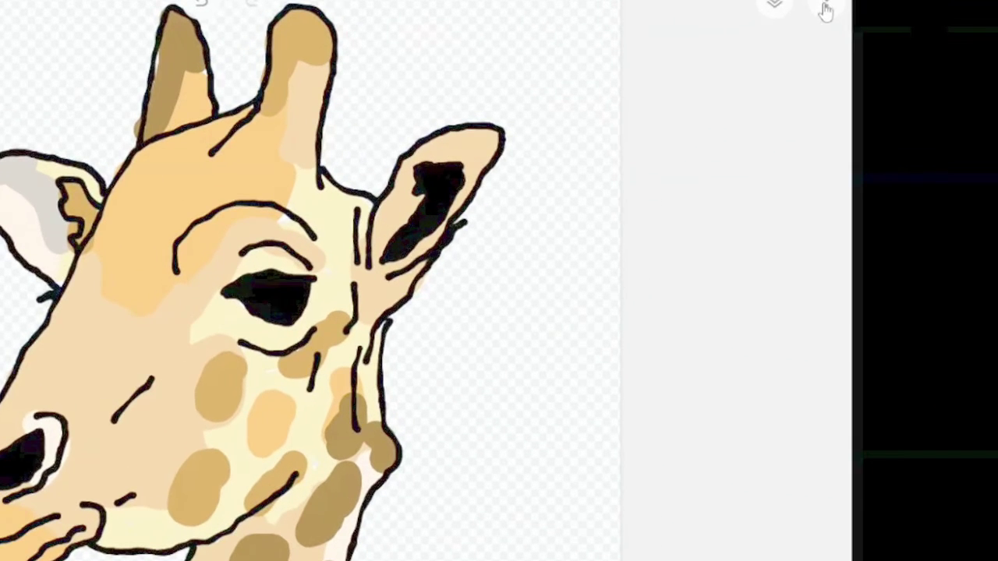
- Add a new layer and move it between the giraffe colour layer and the hidden photo layer
click(841, 51)
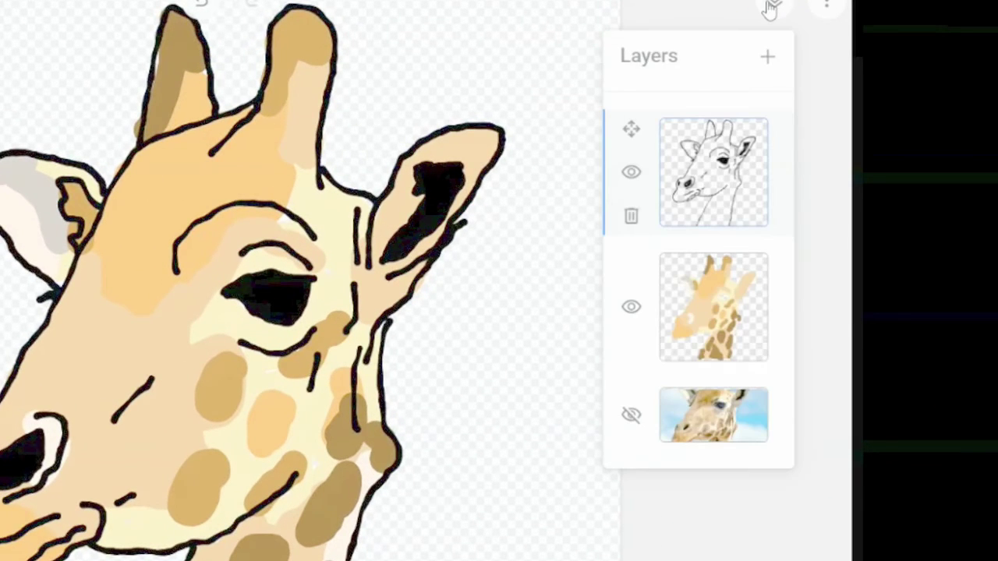
click(768, 57)
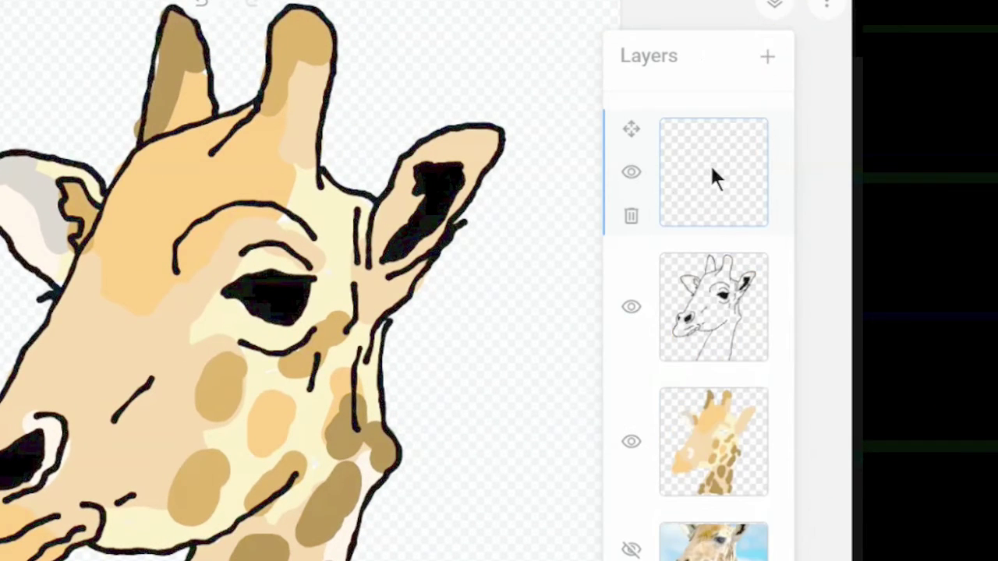
drag(710, 163, 735, 512)
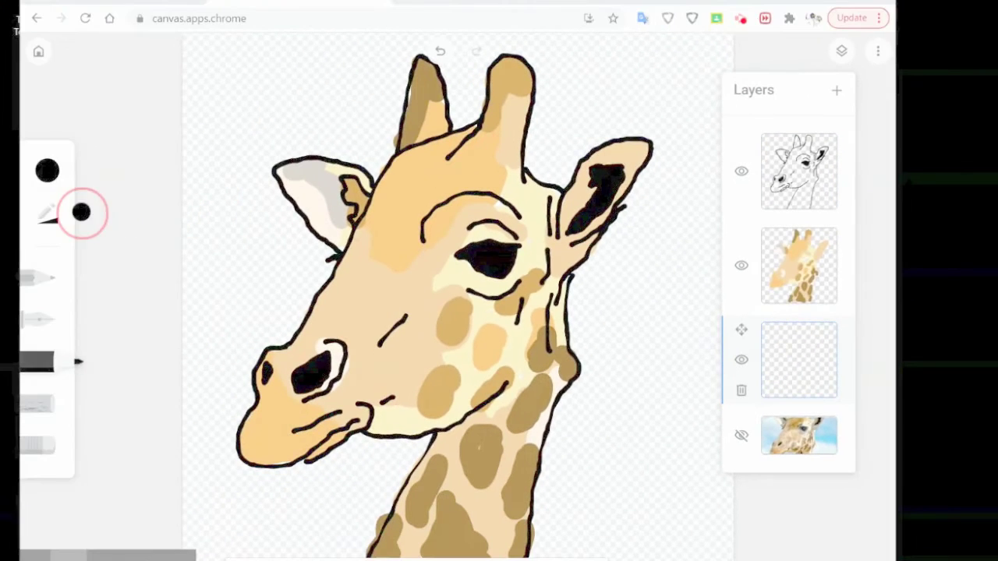
- Choose a custom purple and paint the entire background on the new layer
click(47, 170)
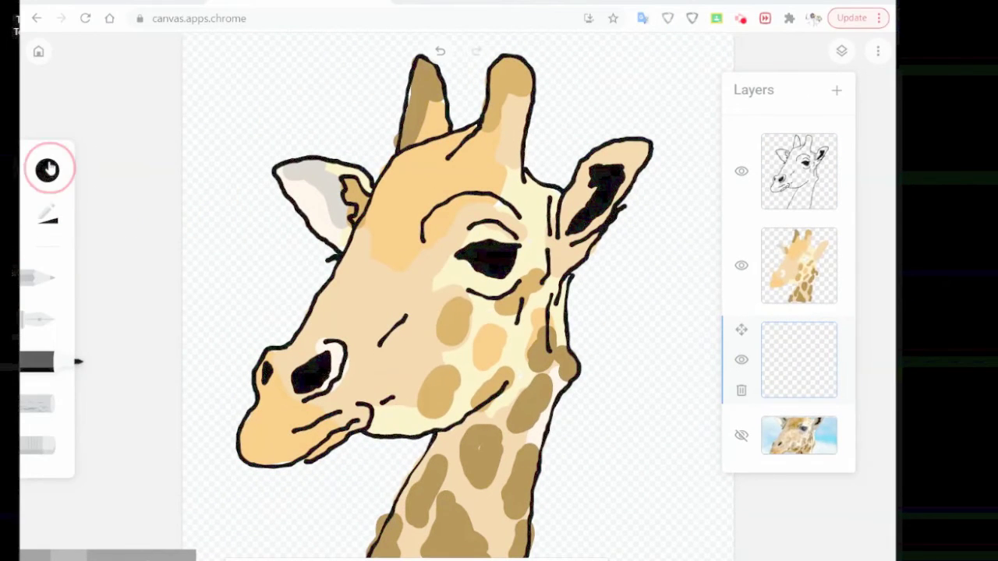
click(282, 379)
click(272, 286)
mouse_move(200, 257)
mouse_down()
mouse_move(361, 252)
mouse_move(379, 187)
mouse_move(618, 361)
mouse_move(252, 483)
mouse_up()
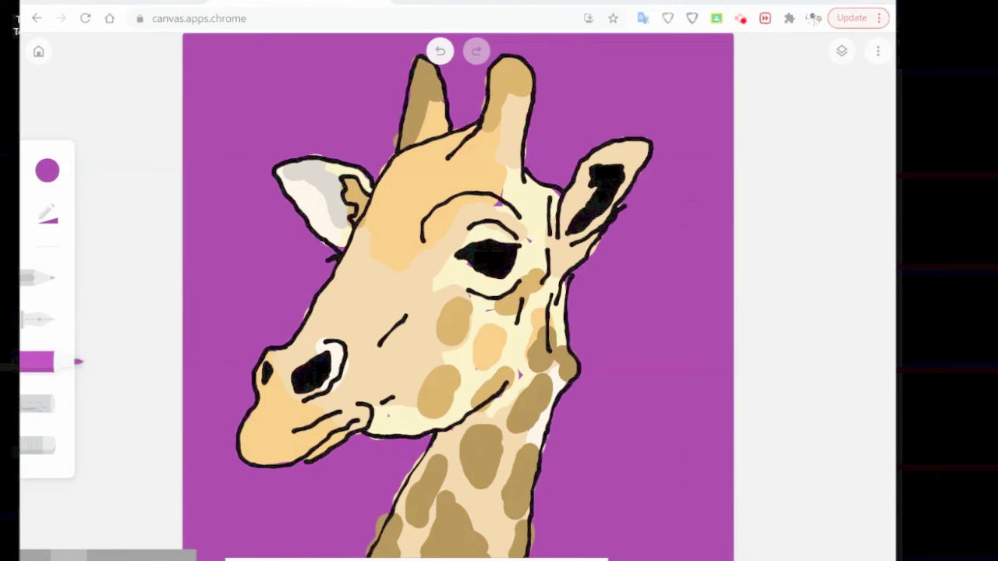
- Select the giraffe colour layer, choose the recent pale cream and dab it over the purple gap above the eye
click(841, 51)
click(809, 257)
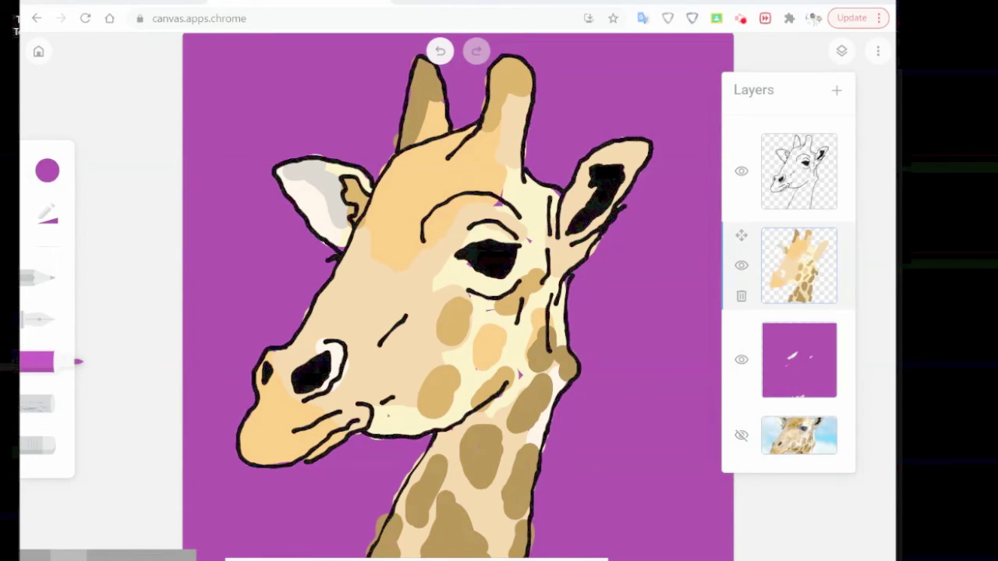
click(46, 170)
click(158, 162)
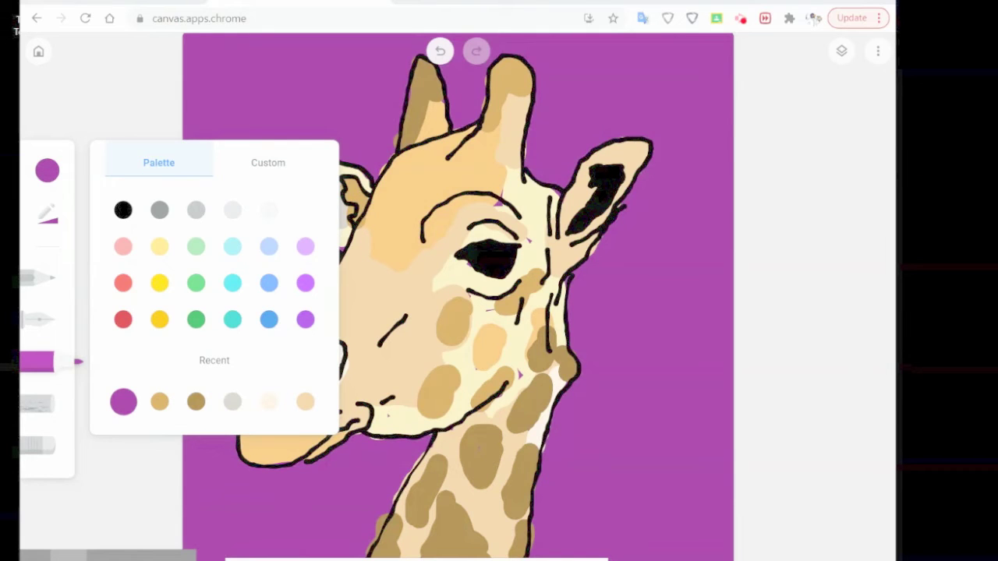
click(268, 401)
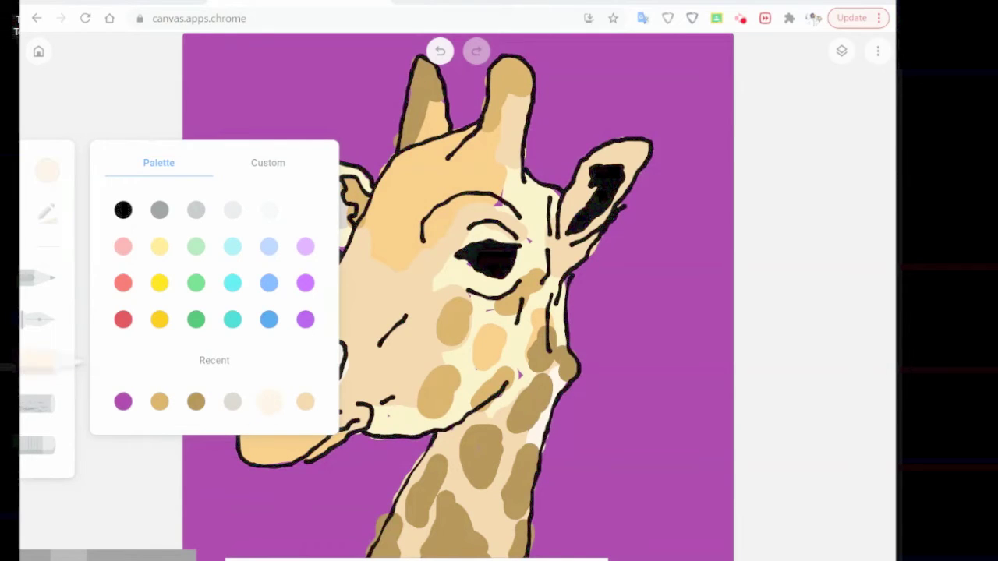
click(499, 202)
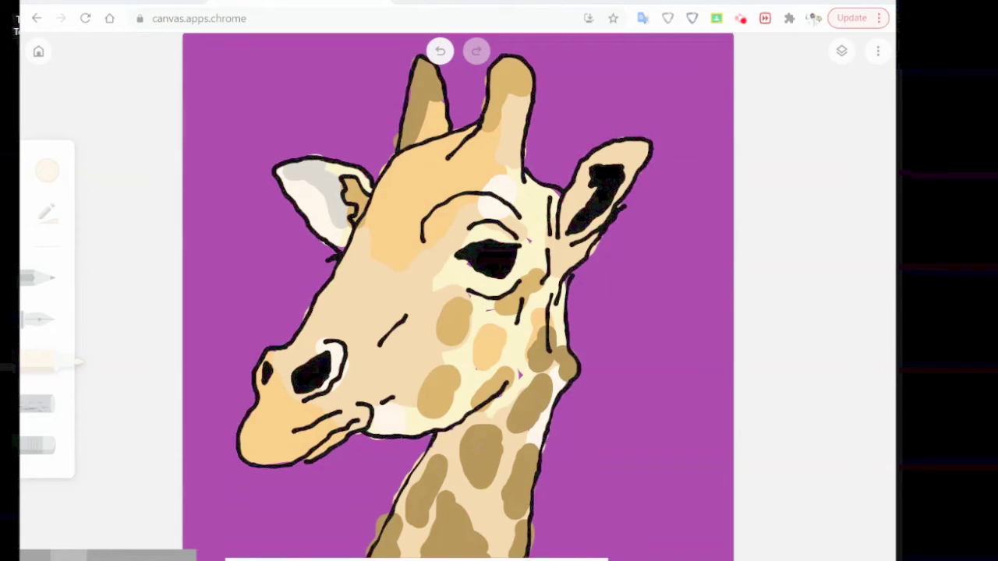
- Paint pale cream over the purple gaps in the face and neck on a new layer, and move that layer beneath the giraffe colour layer
click(841, 51)
click(836, 90)
drag(505, 194, 499, 230)
drag(468, 300, 507, 374)
click(351, 253)
click(552, 201)
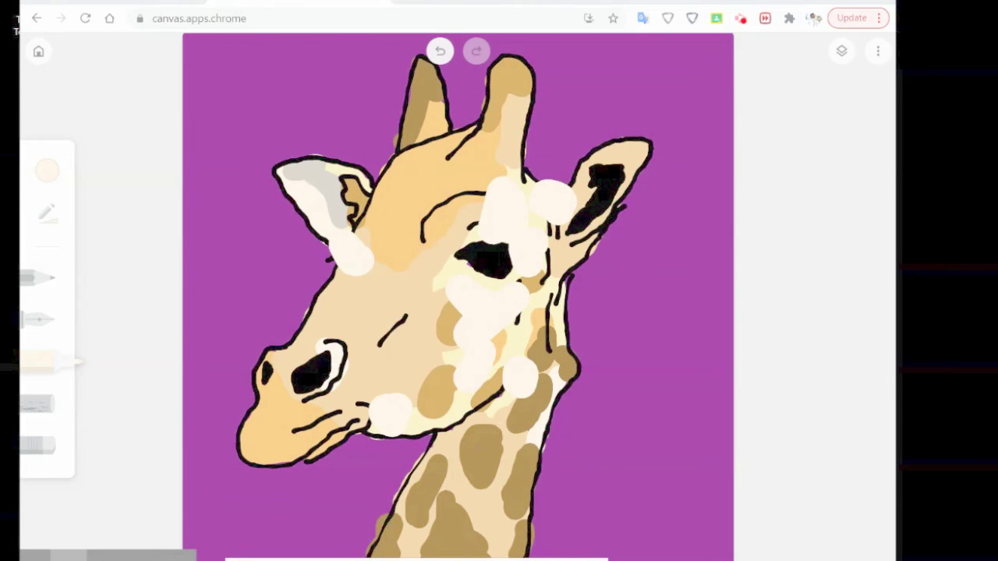
drag(449, 425, 487, 448)
click(841, 51)
drag(802, 201, 855, 356)
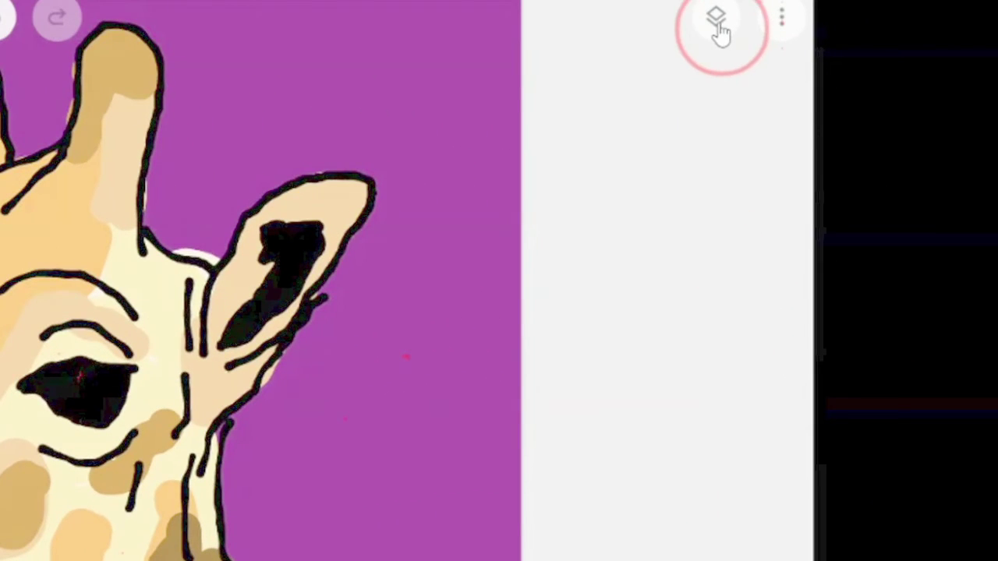
- Add a new layer above the black line-art layer
click(722, 25)
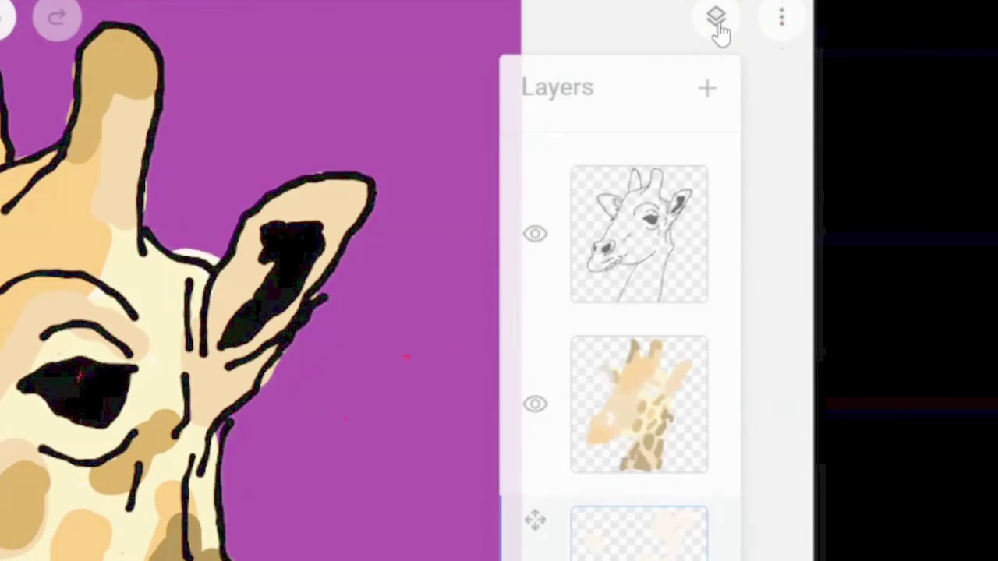
click(678, 203)
click(706, 89)
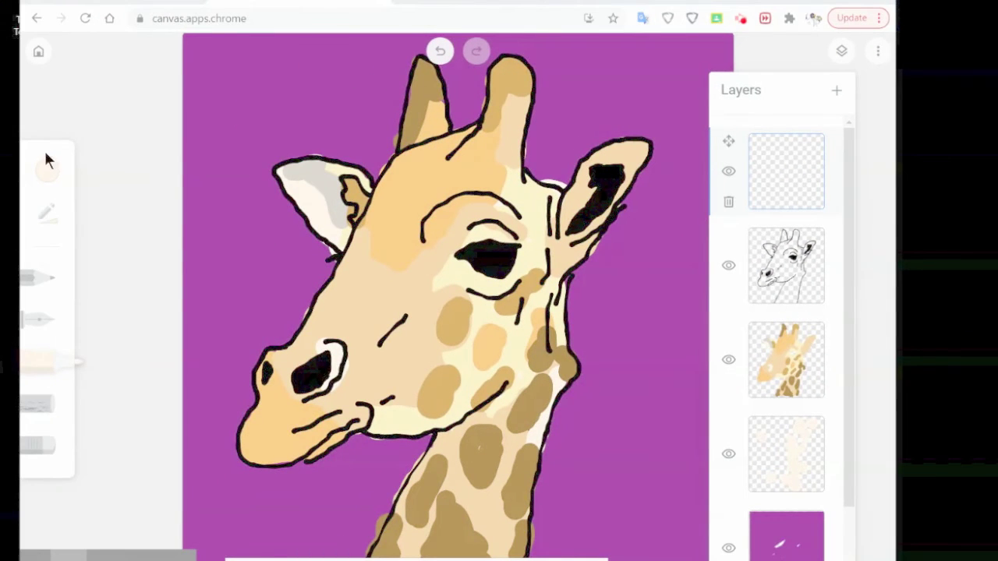
- Choose the darker palette red and paint a solid beanie with a wide brim over the horns and forehead
click(46, 168)
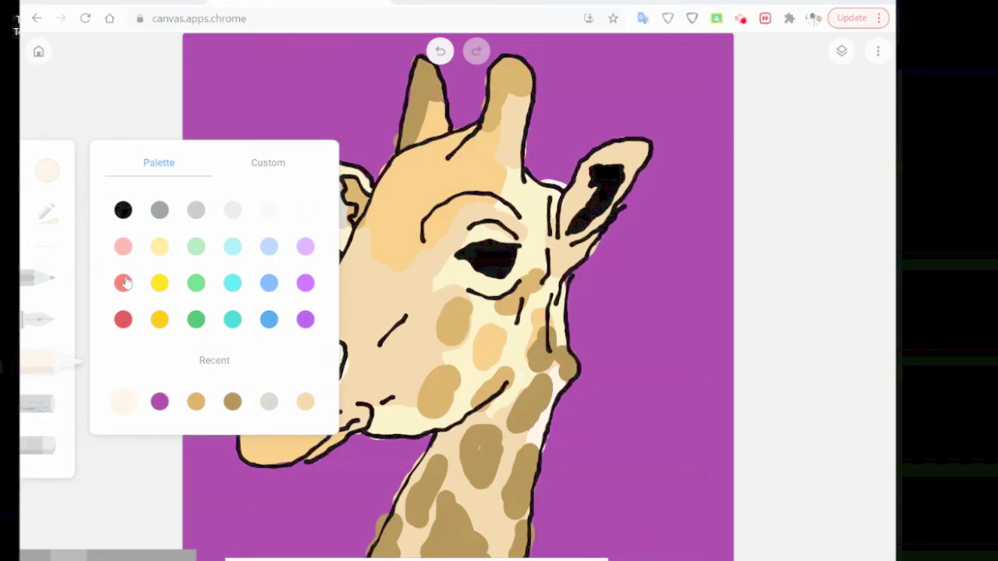
click(123, 321)
click(377, 145)
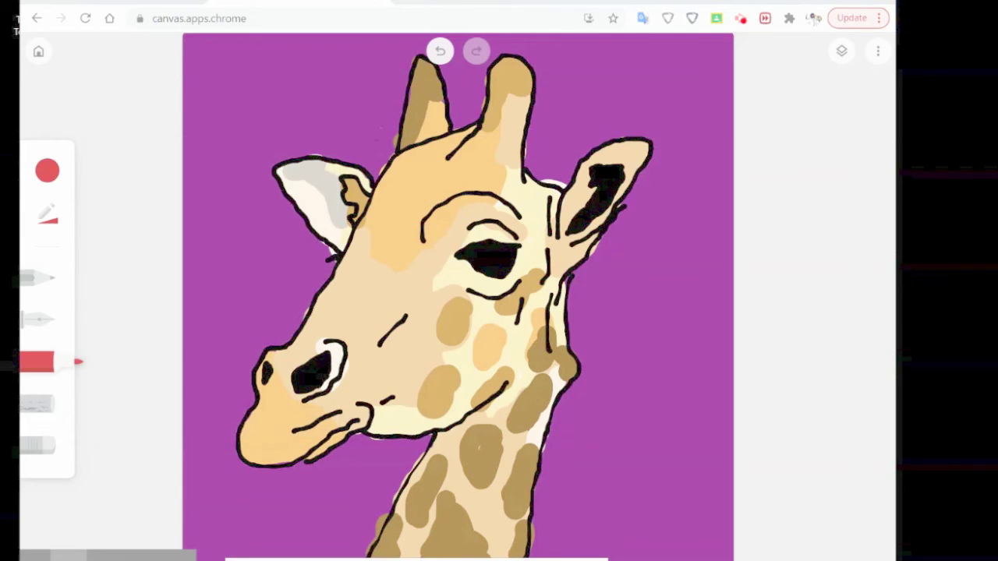
mouse_move(373, 196)
mouse_down()
mouse_move(542, 217)
mouse_move(549, 180)
mouse_move(489, 201)
mouse_move(376, 169)
mouse_move(371, 198)
mouse_move(521, 188)
mouse_up()
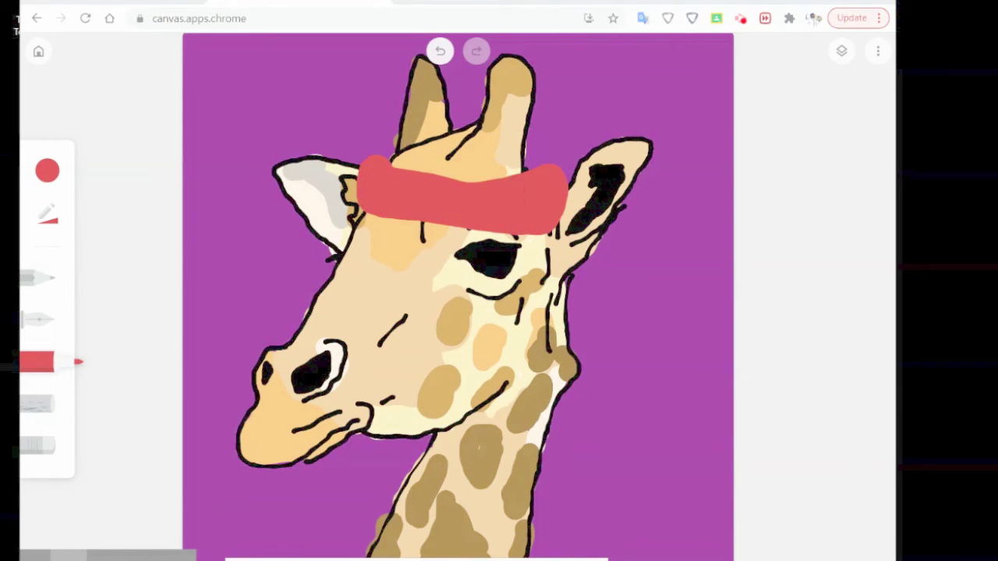
mouse_move(527, 184)
mouse_down()
mouse_move(512, 145)
mouse_move(522, 81)
mouse_move(507, 64)
mouse_move(428, 68)
mouse_move(399, 138)
mouse_up()
mouse_move(398, 183)
mouse_down()
mouse_move(425, 102)
mouse_move(446, 94)
mouse_move(454, 161)
mouse_move(488, 158)
mouse_move(501, 131)
mouse_up()
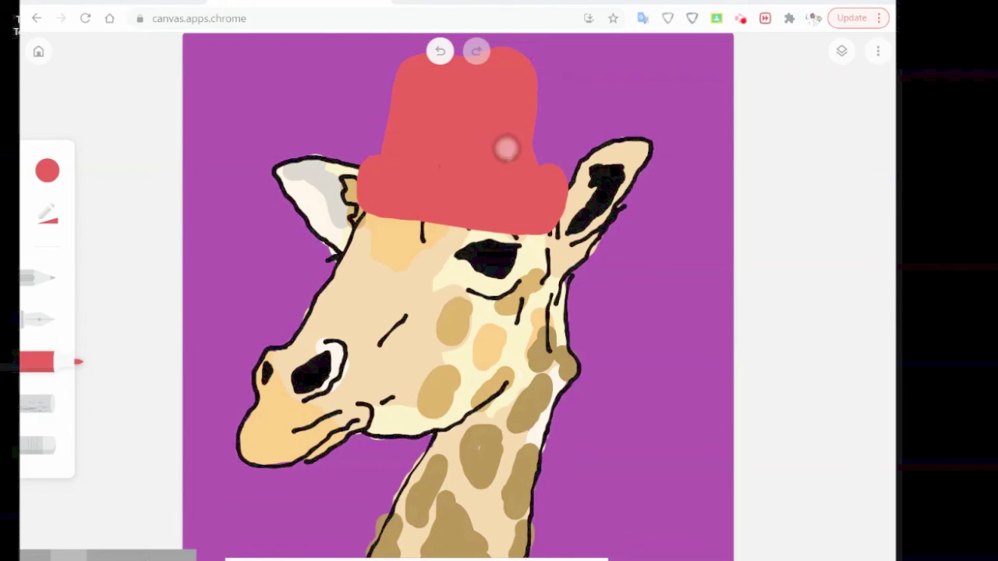
- Choose the lighter palette red and paint vertical rib lines on the beanie's brim and crown
click(46, 170)
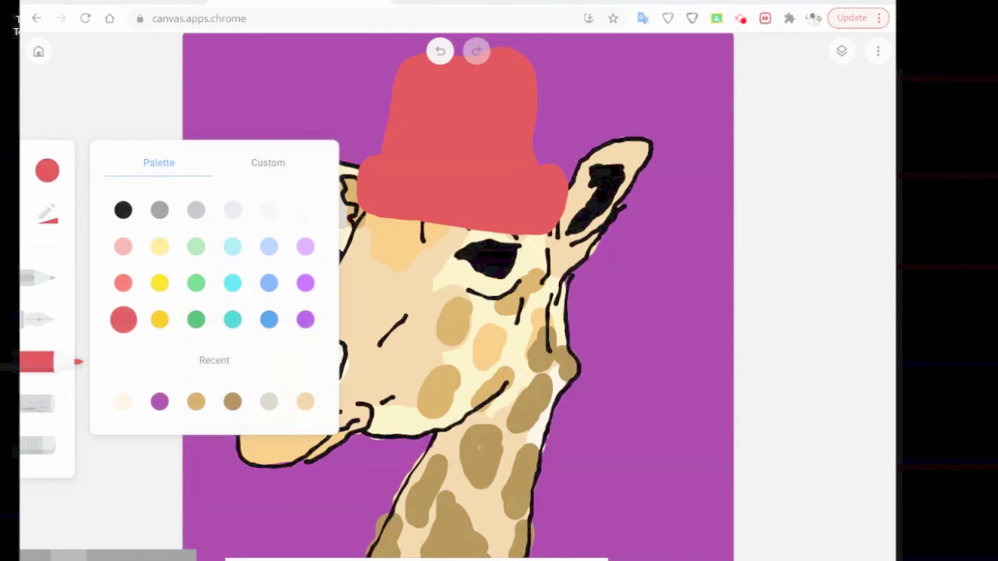
click(123, 283)
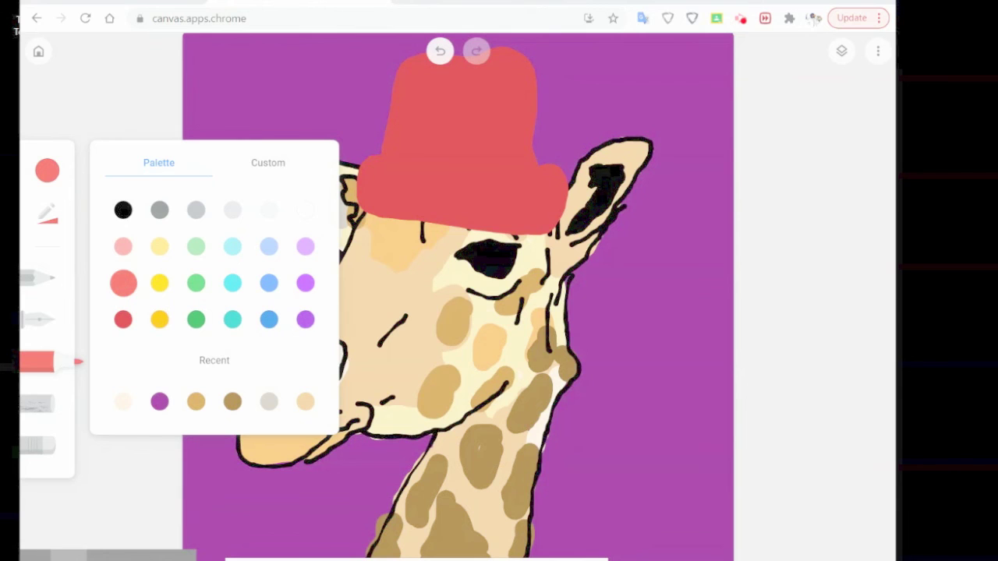
drag(378, 167, 366, 202)
drag(399, 169, 397, 205)
drag(427, 171, 426, 204)
drag(454, 173, 460, 211)
drag(482, 173, 490, 215)
drag(510, 180, 519, 223)
drag(541, 187, 542, 219)
drag(503, 61, 519, 160)
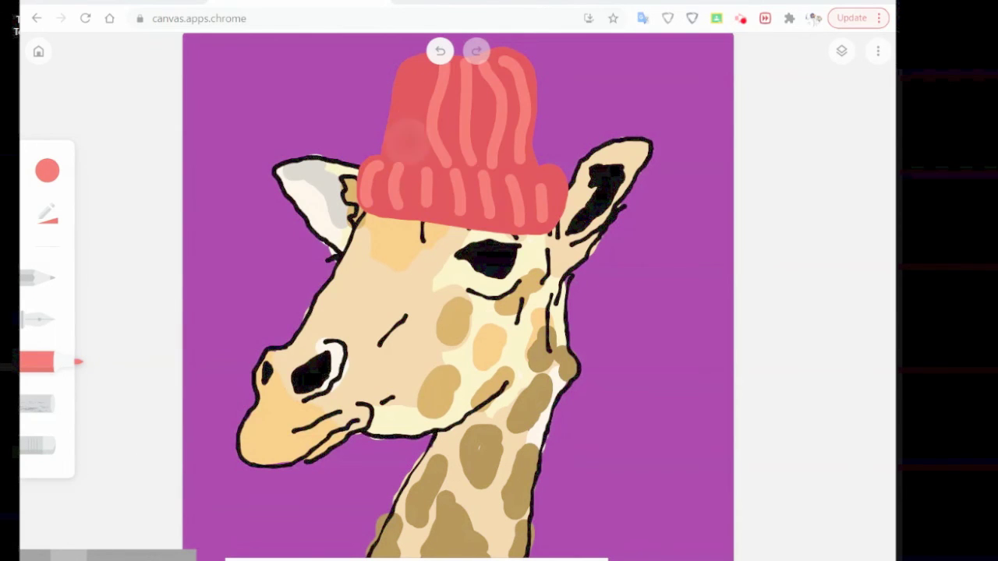
- Choose a dark red and paint the beanie's outline and the dark ribs on its brim and crown
click(47, 170)
click(123, 312)
drag(360, 204, 560, 184)
drag(388, 145, 534, 160)
drag(477, 78, 483, 156)
- Choose a light pink and paint highlights along the brim's upper edge and down the beanie's crown
click(46, 170)
click(242, 205)
drag(374, 156, 511, 169)
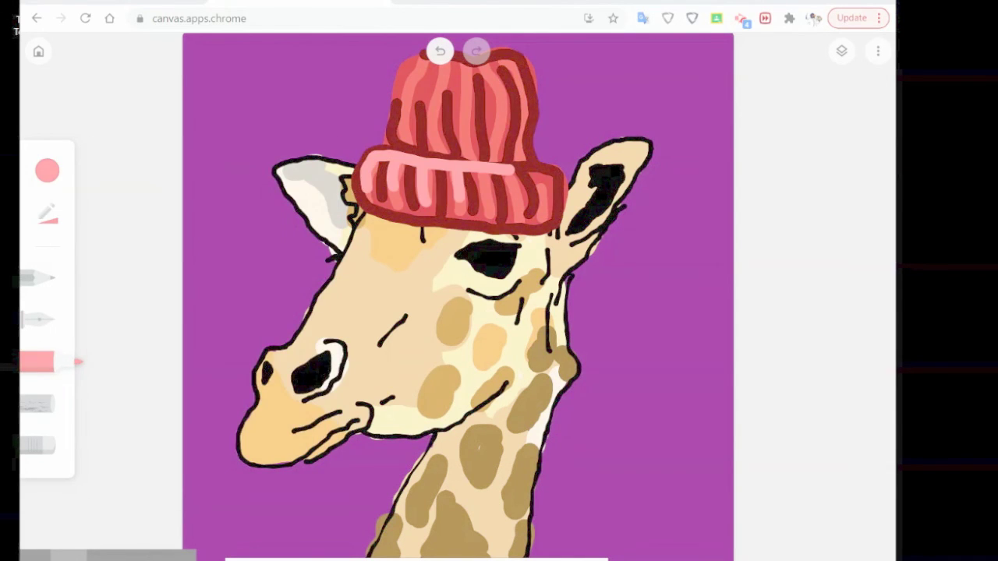
drag(415, 56, 404, 89)
drag(428, 73, 436, 134)
drag(461, 80, 463, 115)
- Choose the dark red again and draw the upper frame of a pair of glasses across the giraffe's face
click(47, 170)
click(123, 312)
mouse_move(337, 219)
mouse_down()
mouse_move(423, 245)
mouse_move(544, 255)
mouse_up()
click(48, 445)
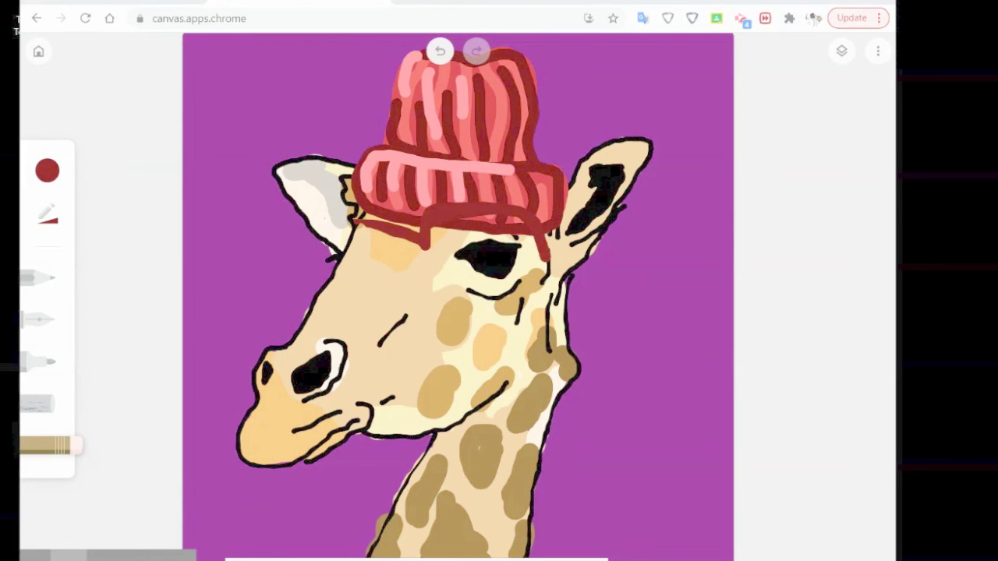
click(39, 361)
drag(353, 225, 292, 245)
- Choose a custom copper brown and paint over the glasses' upper frame
click(46, 170)
click(279, 254)
drag(425, 251, 527, 221)
- Choose a near-white shade and draw the lower rims of both glasses lenses
click(47, 170)
click(120, 208)
drag(539, 257, 430, 282)
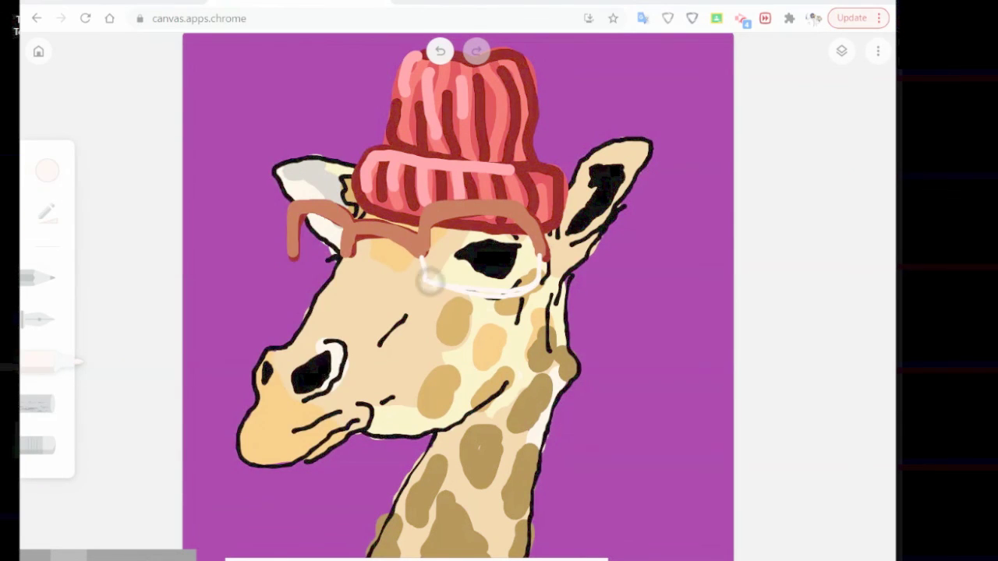
drag(294, 262, 337, 263)
- Choose a custom brown and paint the glasses' short side arm beside the near eye
click(47, 170)
click(227, 232)
drag(545, 251, 556, 243)
- Choose a turquoise and paint a turtleneck sweater around the neck and shoulders
click(48, 181)
click(217, 379)
drag(393, 466, 532, 555)
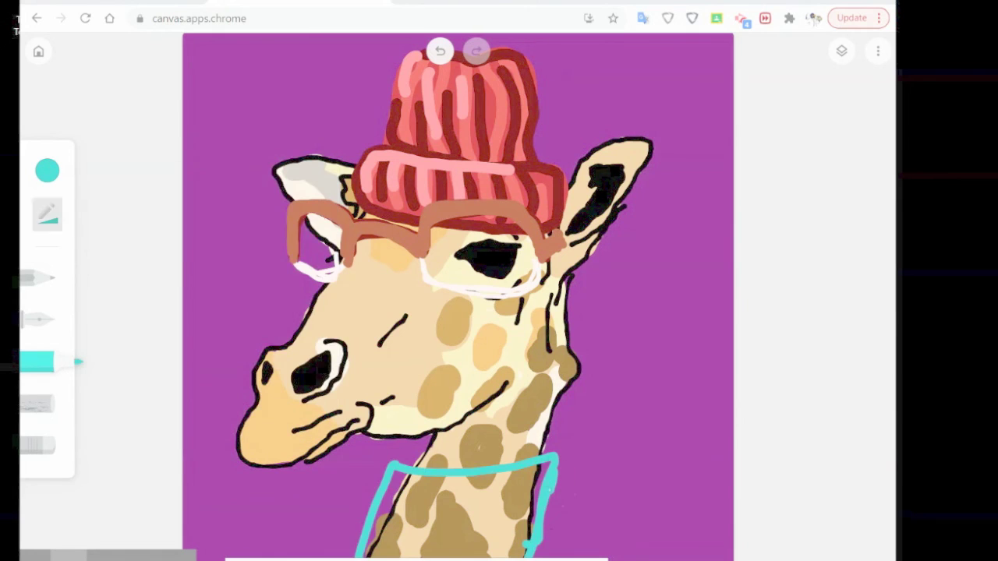
mouse_move(390, 483)
mouse_down()
mouse_move(530, 545)
mouse_move(635, 556)
mouse_up()
- Paint light turquoise highlights on the turtleneck, and add its ribs and outline in dark teal
click(47, 170)
click(47, 170)
mouse_move(546, 471)
mouse_down()
mouse_move(456, 537)
mouse_move(557, 468)
mouse_up()
click(221, 248)
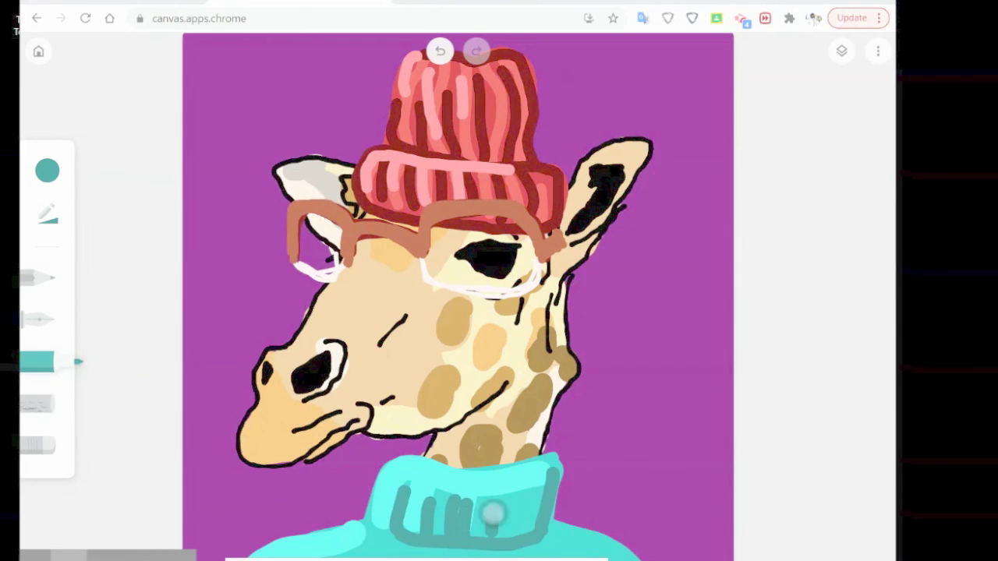
drag(365, 524, 248, 556)
- Pick light shades, adjust the marker's stroke settings and paint a grey arc and white glints in the near eye
click(46, 170)
click(109, 258)
click(46, 212)
click(170, 194)
drag(471, 251, 485, 272)
click(504, 263)
click(506, 250)
- Choose custom black (#000000) and touch up the outlines at the base of the far ear and along the near ear
click(47, 170)
click(290, 343)
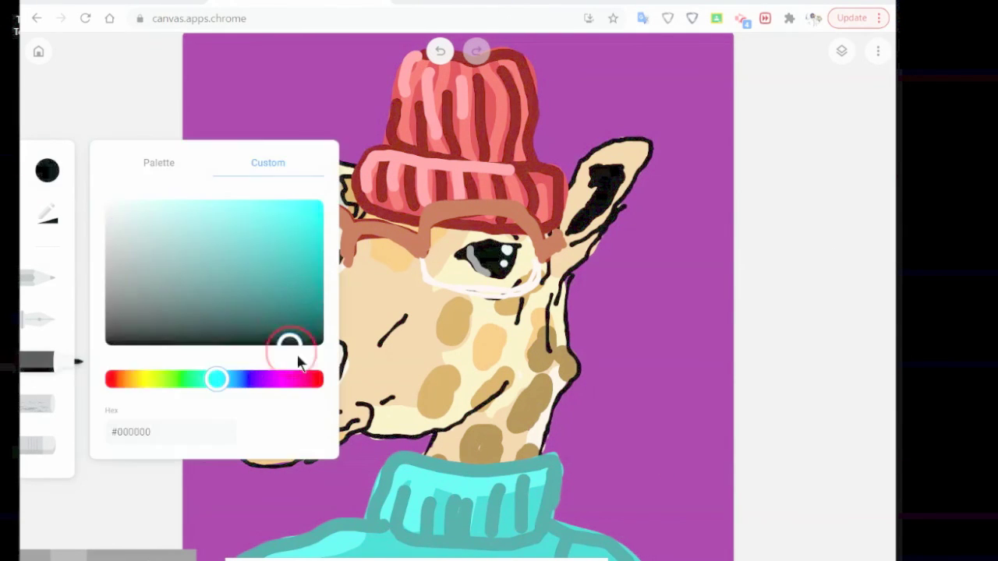
drag(329, 260, 340, 257)
drag(594, 253, 626, 200)
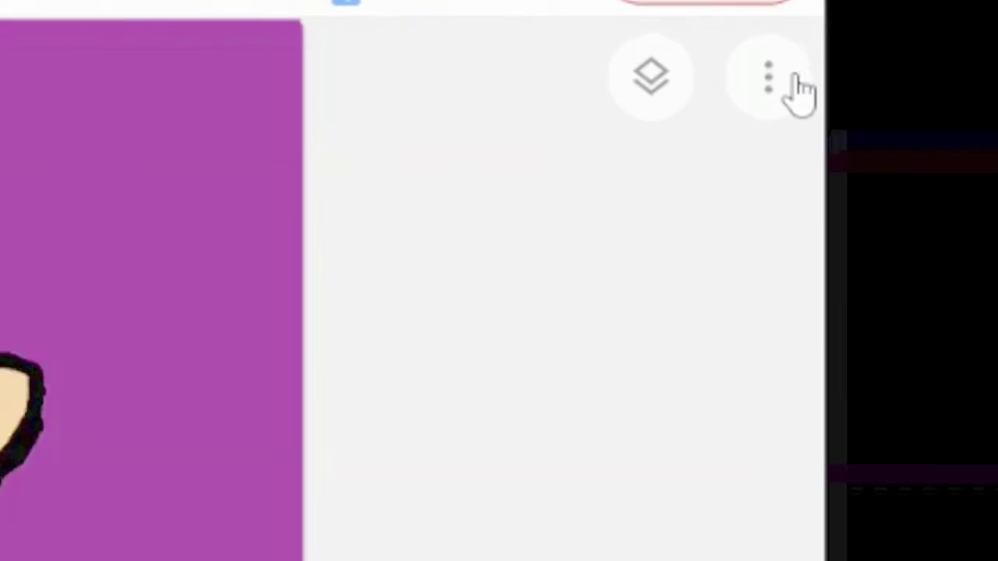
- Save the finished drawing as an image
click(878, 51)
click(784, 95)
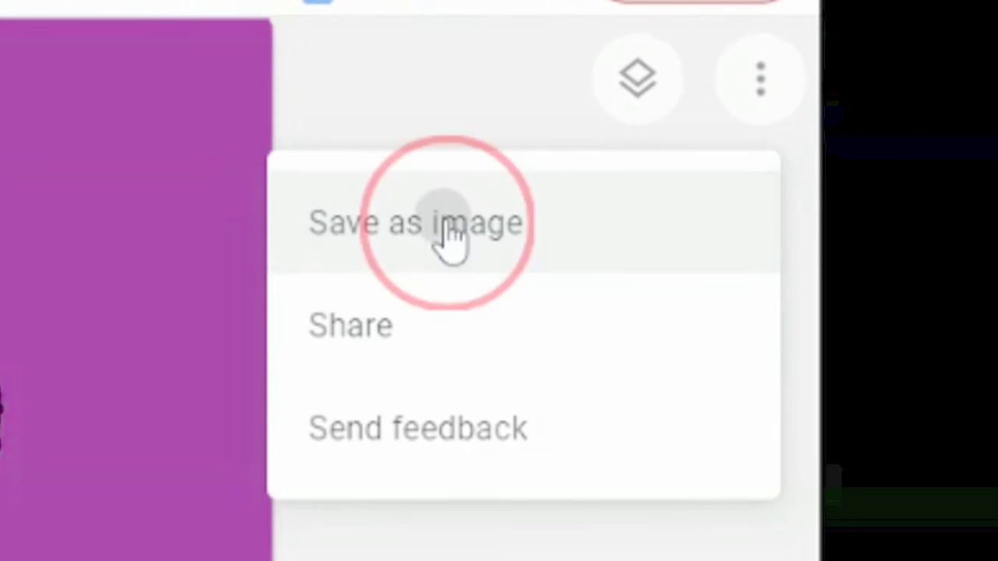